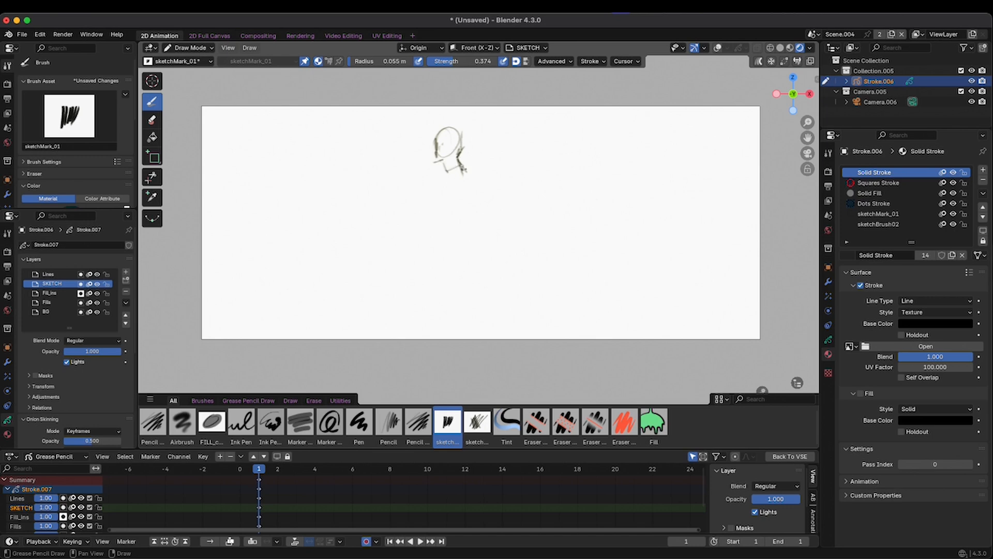
Sketch the first figure's back, forward-stretched arm and front torso contour with the sketchMark_01 brush on the SKETCH layer.
{"action": "left_click_drag", "start_coordinate": [471, 190], "coordinate": [459, 234]}
{"action": "mouse_move", "coordinate": [446, 166]}
{"action": "left_mouse_down"}
{"action": "mouse_move", "coordinate": [386, 191]}
{"action": "mouse_move", "coordinate": [347, 194]}
{"action": "left_mouse_up"}
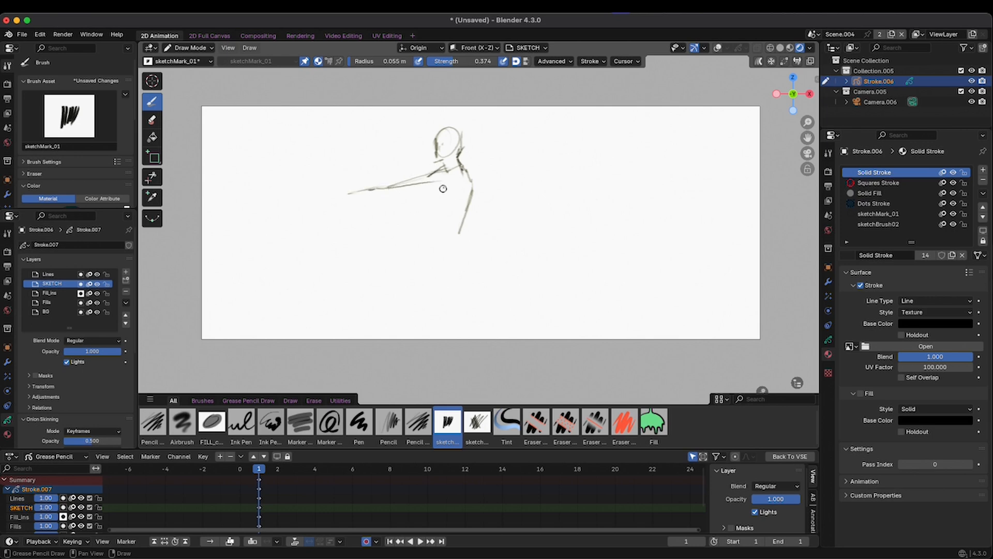
{"action": "left_click_drag", "start_coordinate": [440, 182], "coordinate": [429, 195]}
{"action": "left_click_drag", "start_coordinate": [458, 225], "coordinate": [470, 260]}
{"action": "left_click_drag", "start_coordinate": [430, 207], "coordinate": [435, 259]}
Sketch both legs and the feet of the first figure, extending below the white canvas frame.
{"action": "middle_click_drag", "start_coordinate": [453, 244], "coordinate": [455, 224], "text": "shift"}
{"action": "left_click_drag", "start_coordinate": [444, 233], "coordinate": [479, 299]}
{"action": "middle_click_drag", "start_coordinate": [461, 236], "coordinate": [457, 193], "text": "shift"}
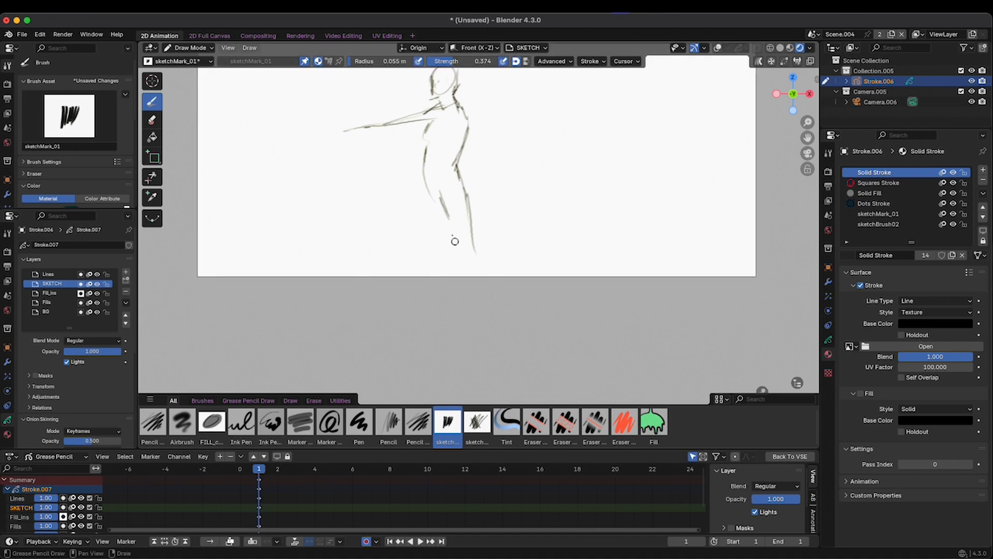
{"action": "left_click_drag", "start_coordinate": [447, 214], "coordinate": [486, 313]}
{"action": "left_click_drag", "start_coordinate": [463, 262], "coordinate": [483, 310]}
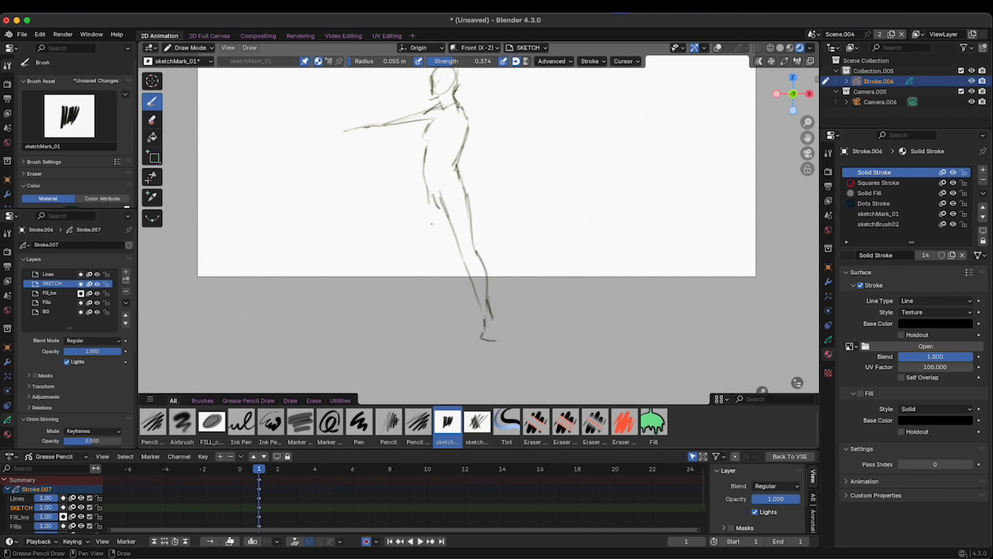
{"action": "mouse_move", "coordinate": [427, 193]}
{"action": "left_mouse_down"}
{"action": "mouse_move", "coordinate": [437, 251]}
{"action": "mouse_move", "coordinate": [463, 291]}
{"action": "left_mouse_up"}
{"action": "mouse_move", "coordinate": [439, 253]}
{"action": "left_mouse_down"}
{"action": "mouse_move", "coordinate": [447, 276]}
{"action": "mouse_move", "coordinate": [464, 270]}
{"action": "mouse_move", "coordinate": [459, 315]}
{"action": "left_mouse_up"}
{"action": "left_click_drag", "start_coordinate": [454, 278], "coordinate": [451, 318]}
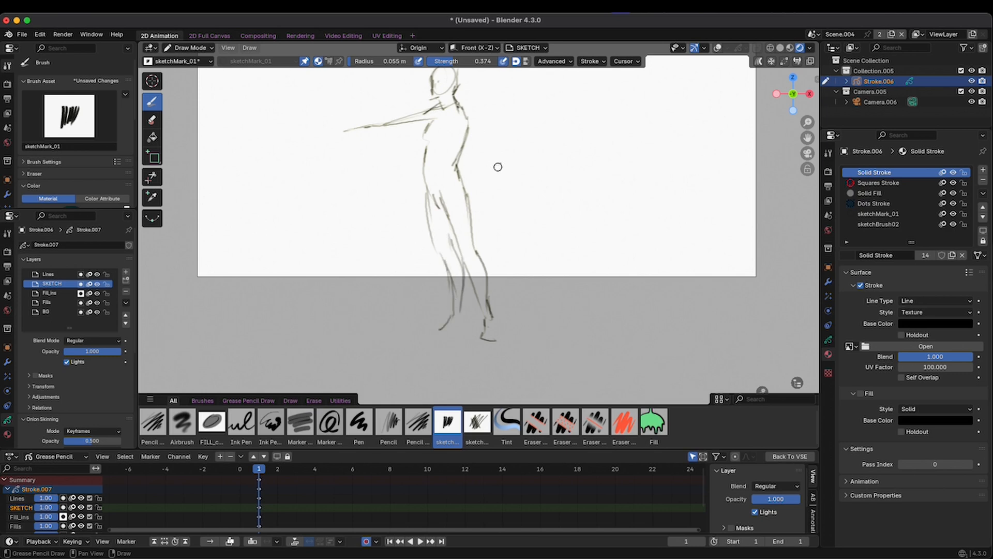
Add the first figure's shoulder, define the forearm and hand, and draw a long vertical cane under the hand.
{"action": "middle_click_drag", "start_coordinate": [498, 166], "coordinate": [499, 184]}
{"action": "left_click_drag", "start_coordinate": [426, 170], "coordinate": [456, 168]}
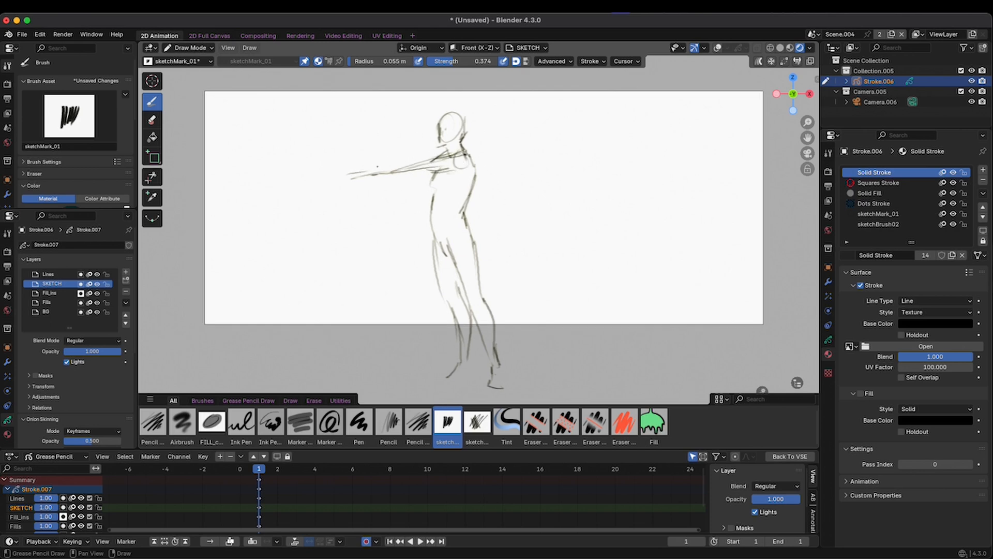
{"action": "left_click_drag", "start_coordinate": [381, 170], "coordinate": [332, 180]}
{"action": "left_click_drag", "start_coordinate": [342, 179], "coordinate": [346, 297]}
{"action": "left_click_drag", "start_coordinate": [342, 223], "coordinate": [349, 335]}
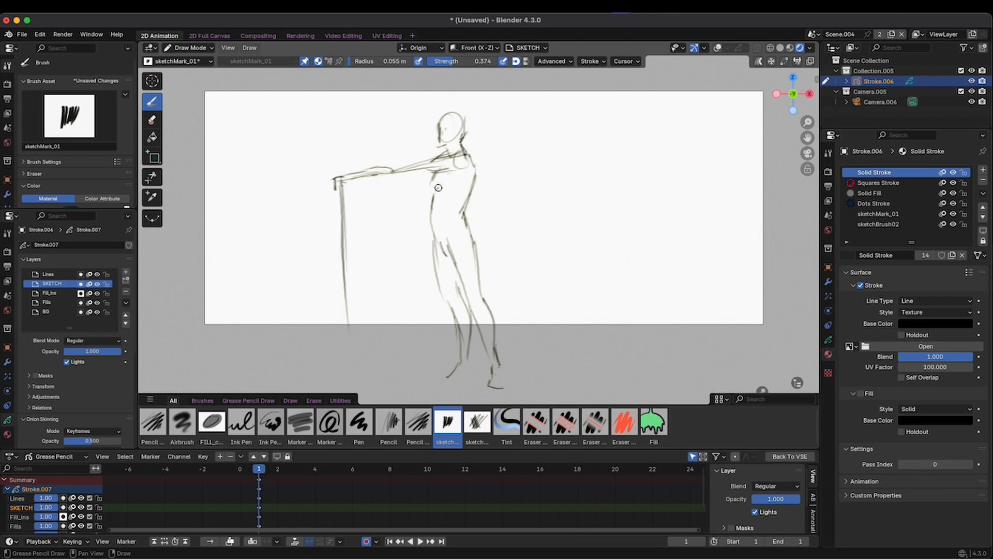
Sketch the first figure's chest and near arm, and strengthen the head and front foot.
{"action": "left_click_drag", "start_coordinate": [436, 190], "coordinate": [451, 182]}
{"action": "left_click_drag", "start_coordinate": [476, 176], "coordinate": [466, 223]}
{"action": "left_click_drag", "start_coordinate": [468, 166], "coordinate": [458, 230]}
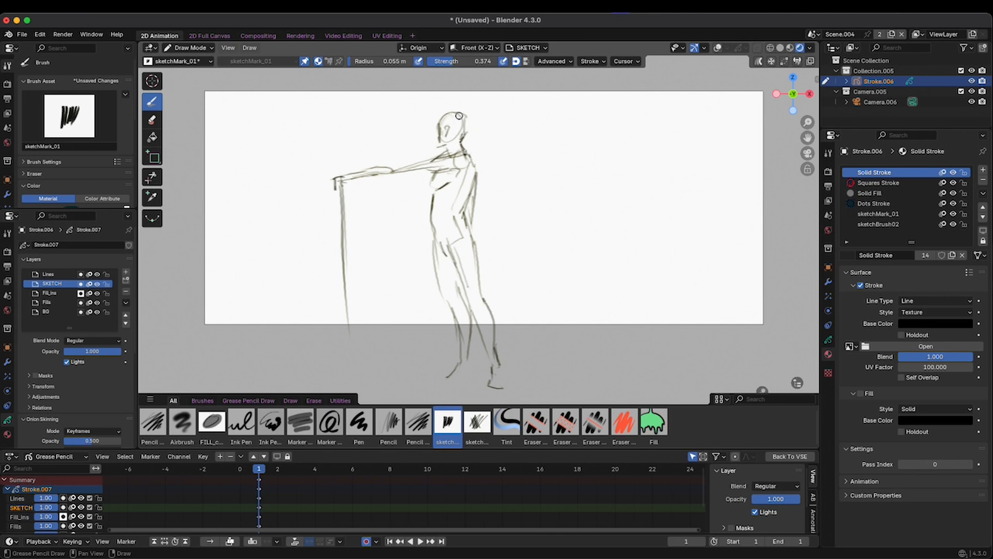
{"action": "left_click_drag", "start_coordinate": [468, 128], "coordinate": [441, 120]}
{"action": "left_click_drag", "start_coordinate": [459, 368], "coordinate": [444, 378]}
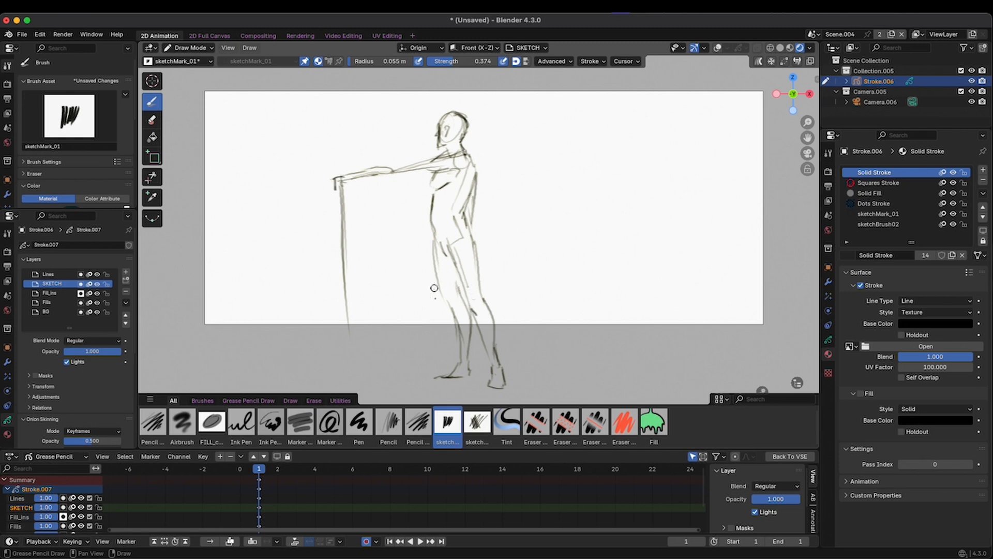
Refine the first figure's thigh, chest, face and outstretched arm with darker contour strokes.
{"action": "left_click_drag", "start_coordinate": [447, 303], "coordinate": [436, 248]}
{"action": "mouse_move", "coordinate": [430, 183]}
{"action": "left_mouse_down"}
{"action": "mouse_move", "coordinate": [436, 189]}
{"action": "mouse_move", "coordinate": [436, 168]}
{"action": "left_mouse_up"}
{"action": "left_click_drag", "start_coordinate": [448, 128], "coordinate": [447, 140]}
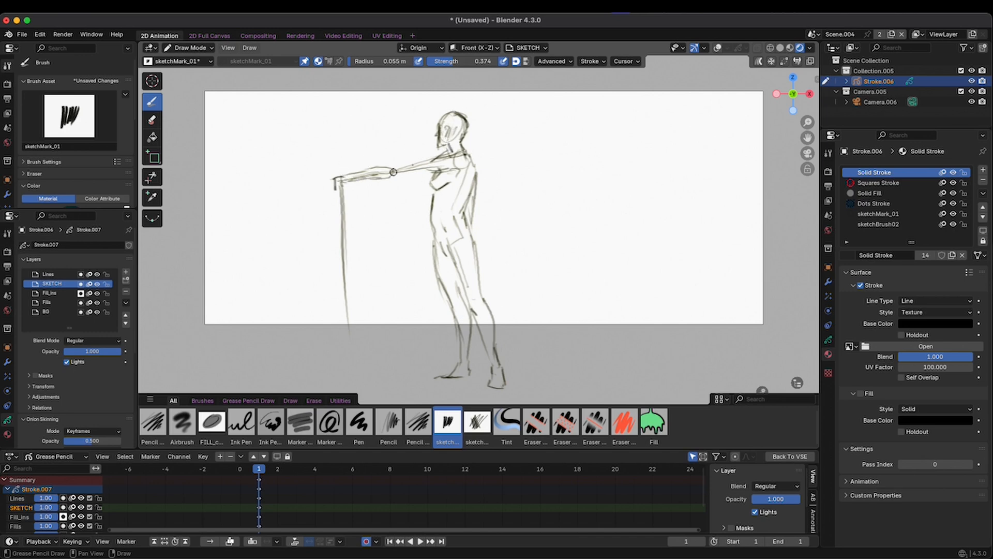
{"action": "mouse_move", "coordinate": [396, 175]}
{"action": "left_mouse_down"}
{"action": "mouse_move", "coordinate": [434, 171]}
{"action": "mouse_move", "coordinate": [453, 151]}
{"action": "left_mouse_up"}
Sketch a second figure beside the first, with head, shoulders, tapered torso, boxy hips and one leg stretched out sideways.
{"action": "middle_click_drag", "start_coordinate": [572, 167], "coordinate": [516, 153]}
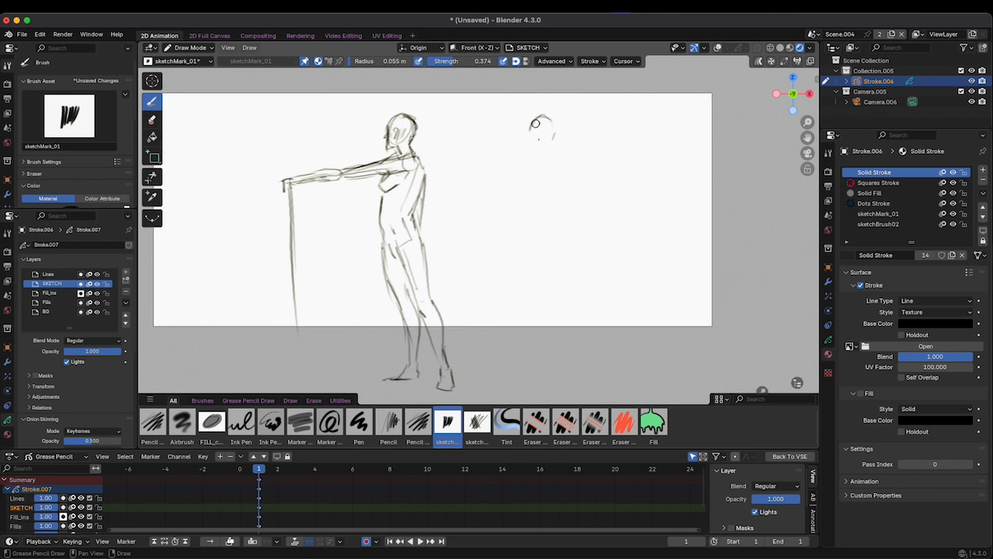
{"action": "mouse_move", "coordinate": [540, 122]}
{"action": "left_mouse_down"}
{"action": "mouse_move", "coordinate": [534, 135]}
{"action": "mouse_move", "coordinate": [556, 148]}
{"action": "mouse_move", "coordinate": [541, 205]}
{"action": "left_mouse_up"}
{"action": "left_click_drag", "start_coordinate": [520, 165], "coordinate": [549, 211]}
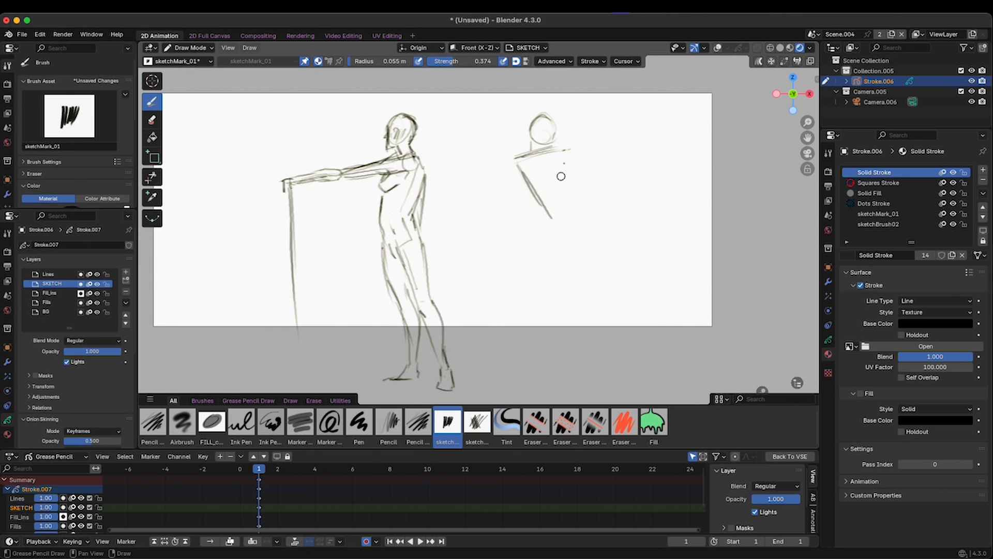
{"action": "mouse_move", "coordinate": [565, 149]}
{"action": "left_mouse_down"}
{"action": "mouse_move", "coordinate": [579, 237]}
{"action": "mouse_move", "coordinate": [549, 240]}
{"action": "mouse_move", "coordinate": [578, 241]}
{"action": "mouse_move", "coordinate": [559, 216]}
{"action": "mouse_move", "coordinate": [532, 264]}
{"action": "mouse_move", "coordinate": [543, 293]}
{"action": "mouse_move", "coordinate": [530, 279]}
{"action": "left_mouse_up"}
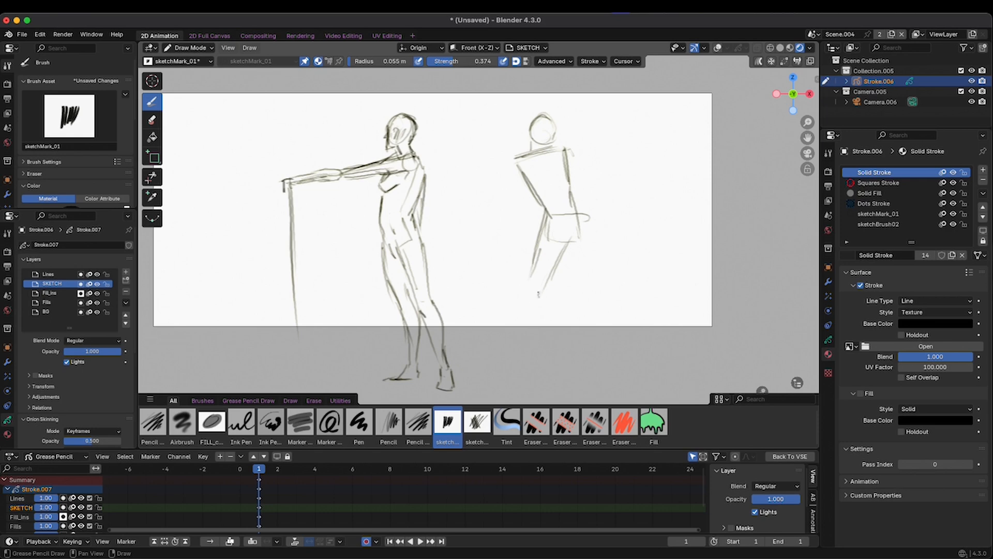
{"action": "left_click_drag", "start_coordinate": [513, 336], "coordinate": [526, 322]}
{"action": "mouse_move", "coordinate": [532, 274]}
{"action": "left_mouse_down"}
{"action": "mouse_move", "coordinate": [498, 348]}
{"action": "mouse_move", "coordinate": [507, 339]}
{"action": "left_mouse_up"}
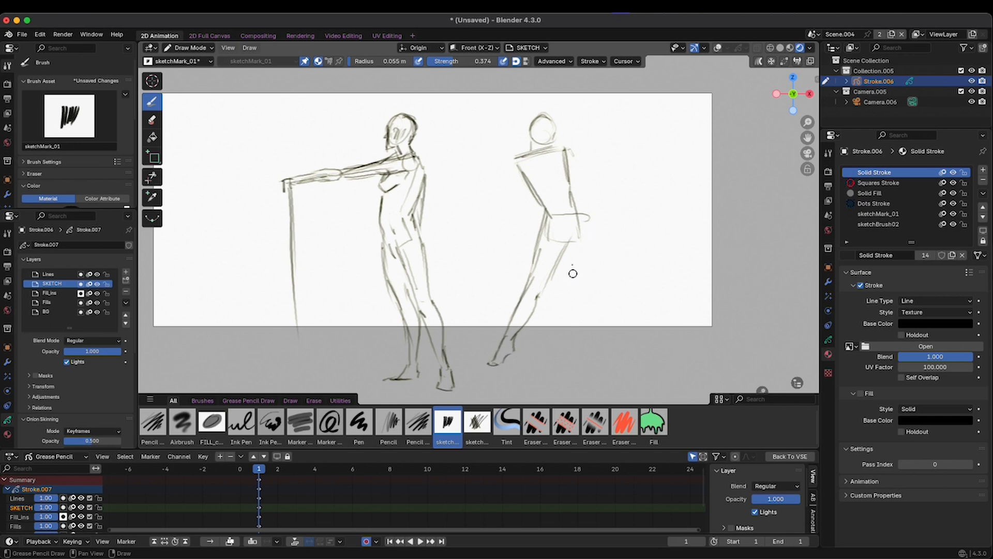
Sketch the second figure's straight supporting leg, from the outer hip and thigh to a darker, contoured calf.
{"action": "mouse_move", "coordinate": [568, 245]}
{"action": "left_mouse_down"}
{"action": "mouse_move", "coordinate": [581, 247]}
{"action": "mouse_move", "coordinate": [591, 272]}
{"action": "left_mouse_up"}
{"action": "left_click_drag", "start_coordinate": [594, 219], "coordinate": [588, 296]}
{"action": "left_click", "coordinate": [580, 280]}
{"action": "left_click_drag", "start_coordinate": [571, 239], "coordinate": [578, 336]}
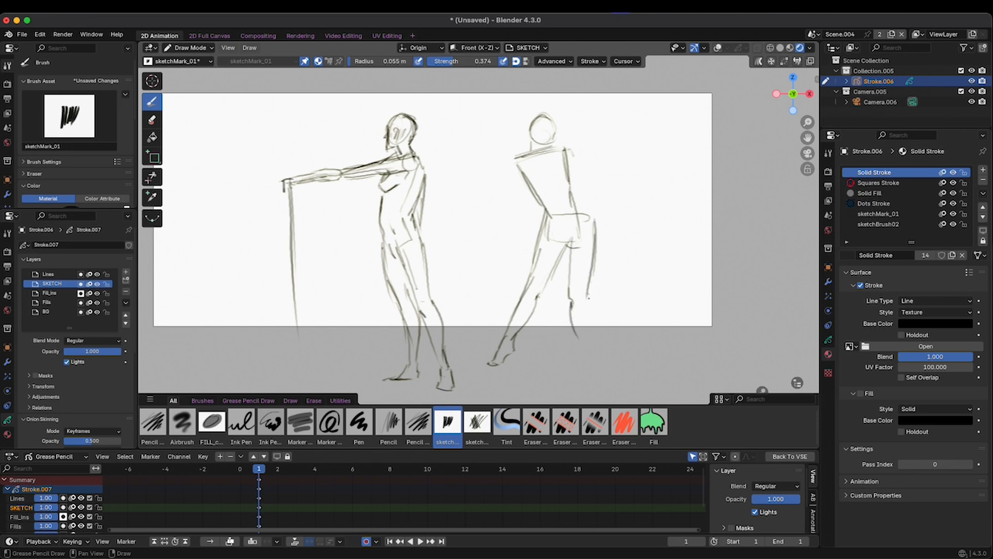
{"action": "left_click_drag", "start_coordinate": [590, 293], "coordinate": [591, 357]}
{"action": "left_click_drag", "start_coordinate": [572, 309], "coordinate": [580, 361]}
{"action": "left_click_drag", "start_coordinate": [569, 240], "coordinate": [572, 294]}
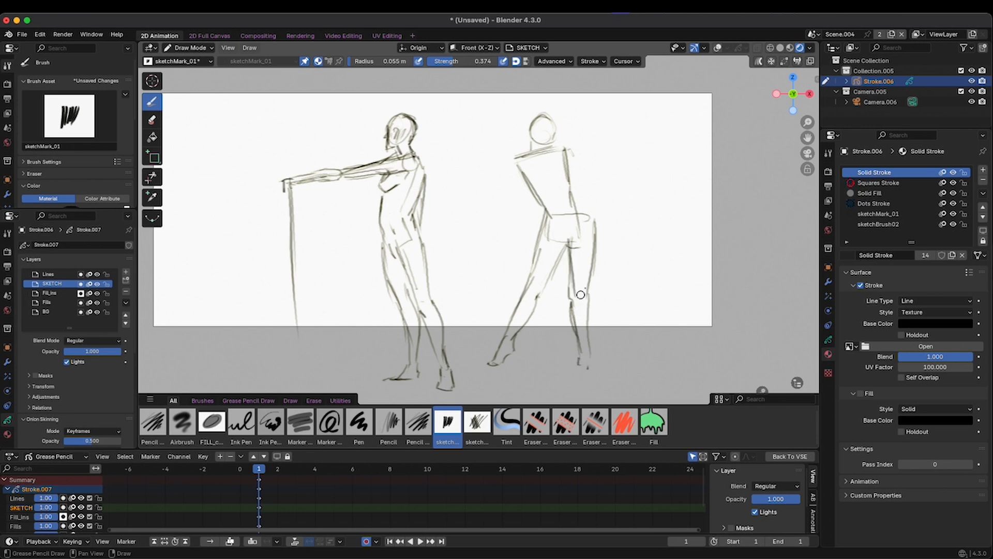
{"action": "left_click_drag", "start_coordinate": [587, 297], "coordinate": [589, 358]}
{"action": "left_click_drag", "start_coordinate": [572, 301], "coordinate": [581, 350]}
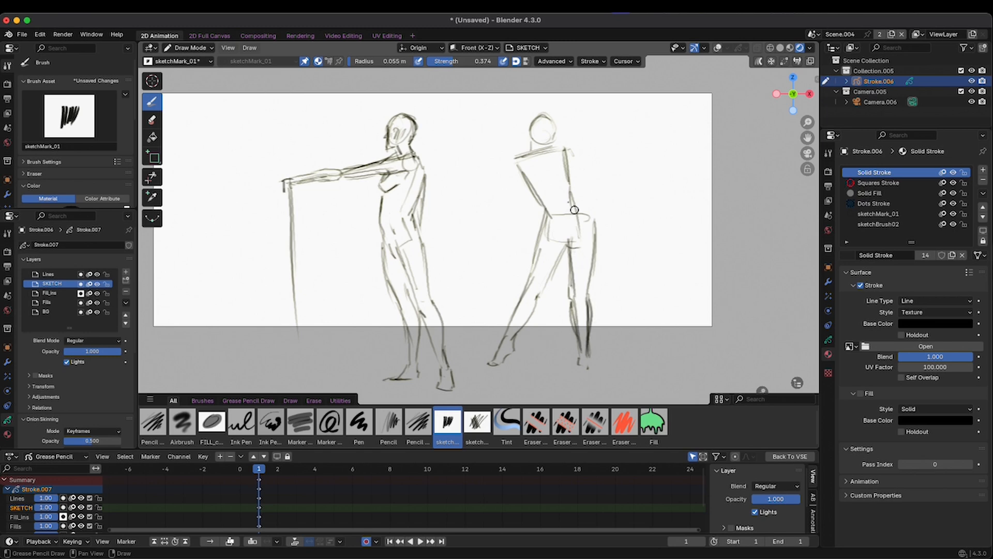
Sketch the second figure's arm hanging beside the torso, with the hand resting over the hip.
{"action": "left_click_drag", "start_coordinate": [570, 189], "coordinate": [595, 218]}
{"action": "left_click_drag", "start_coordinate": [575, 153], "coordinate": [573, 157]}
{"action": "left_click_drag", "start_coordinate": [565, 193], "coordinate": [585, 254]}
{"action": "left_click_drag", "start_coordinate": [575, 238], "coordinate": [578, 256]}
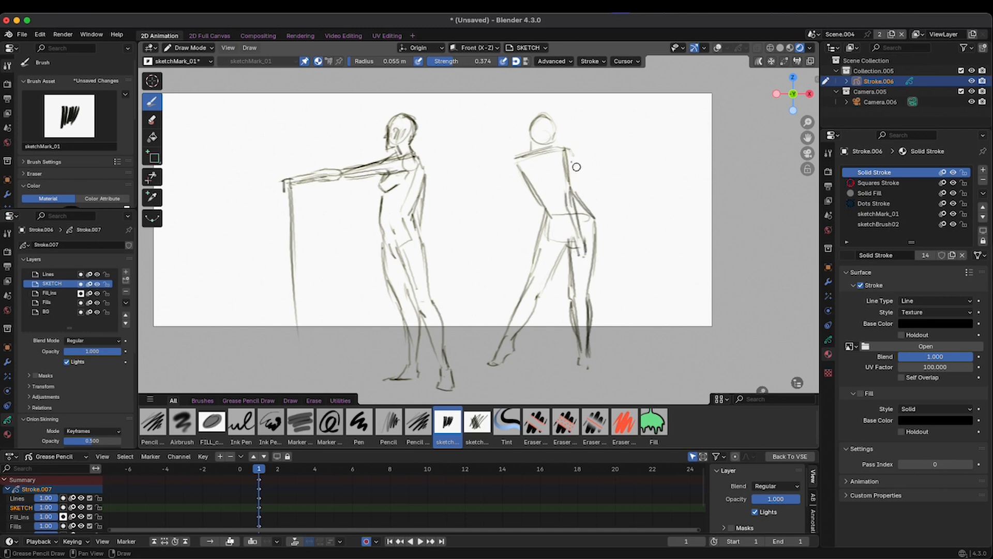
Add back and ear details to the second figure and refine its feet and leg contours.
{"action": "left_click_drag", "start_coordinate": [543, 173], "coordinate": [564, 215]}
{"action": "left_click_drag", "start_coordinate": [555, 125], "coordinate": [550, 136]}
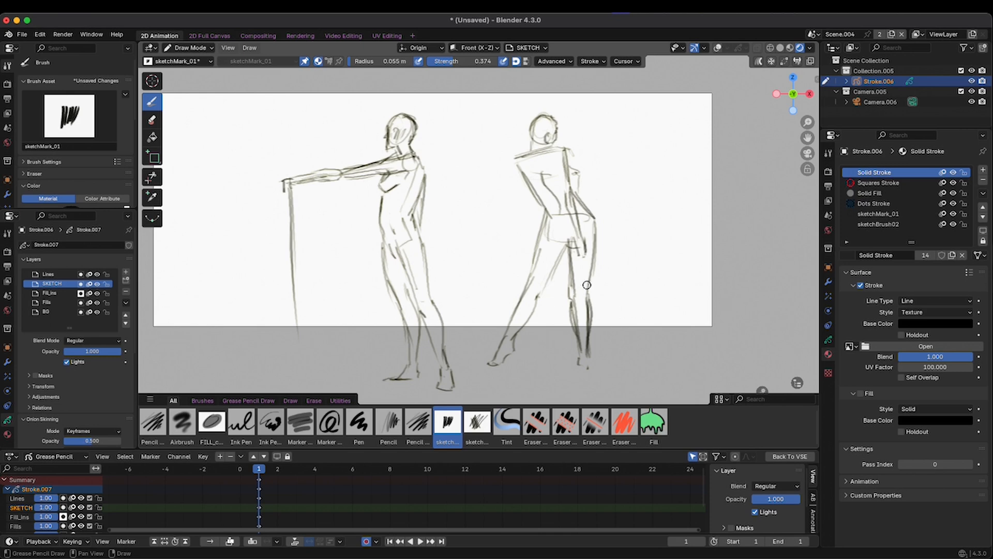
{"action": "left_click_drag", "start_coordinate": [586, 285], "coordinate": [593, 353]}
{"action": "left_click_drag", "start_coordinate": [519, 333], "coordinate": [533, 316]}
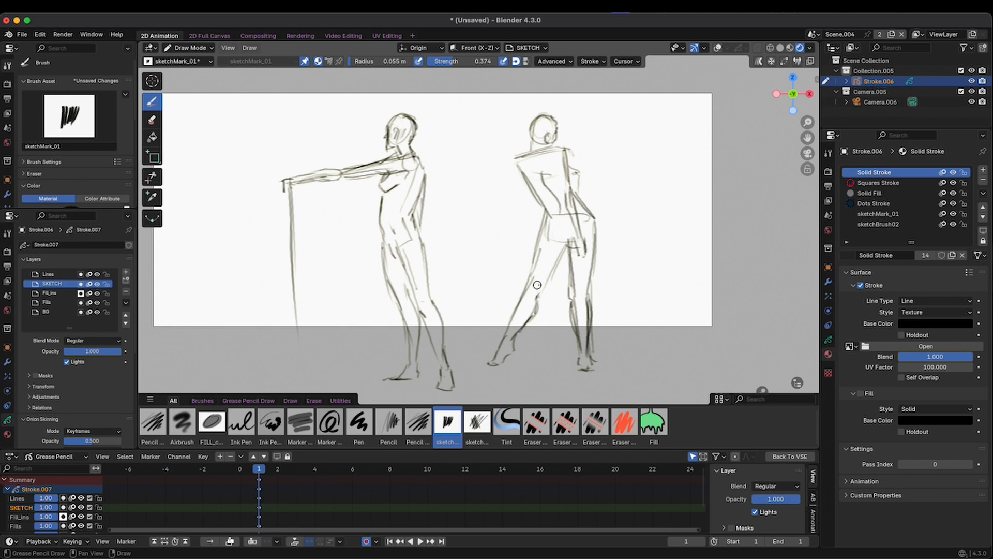
{"action": "left_click_drag", "start_coordinate": [561, 239], "coordinate": [541, 273]}
In Edit Mode, move both sketched figures about 1.5 m along negative X, and return to Draw Mode.
{"action": "key", "text": "Tab"}
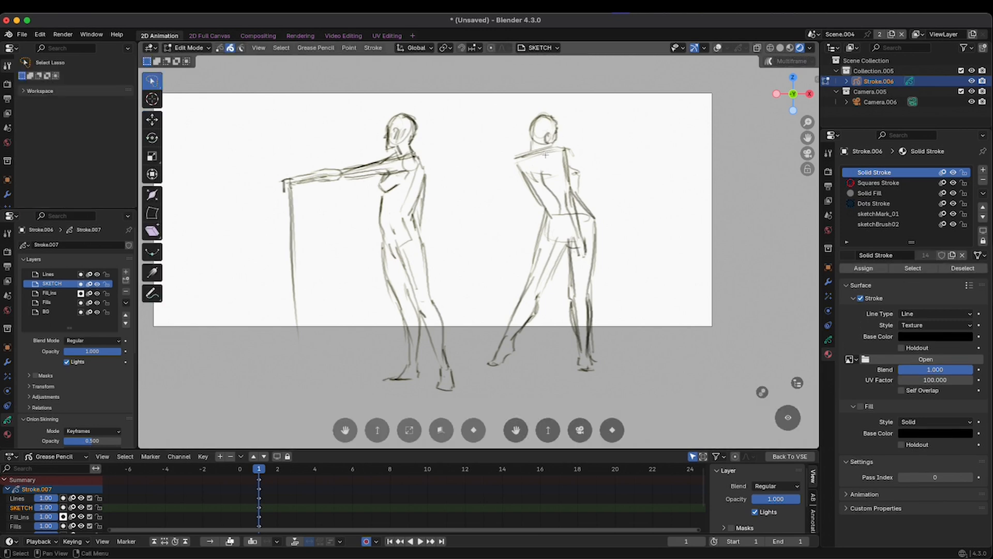
{"action": "key", "text": "g"}
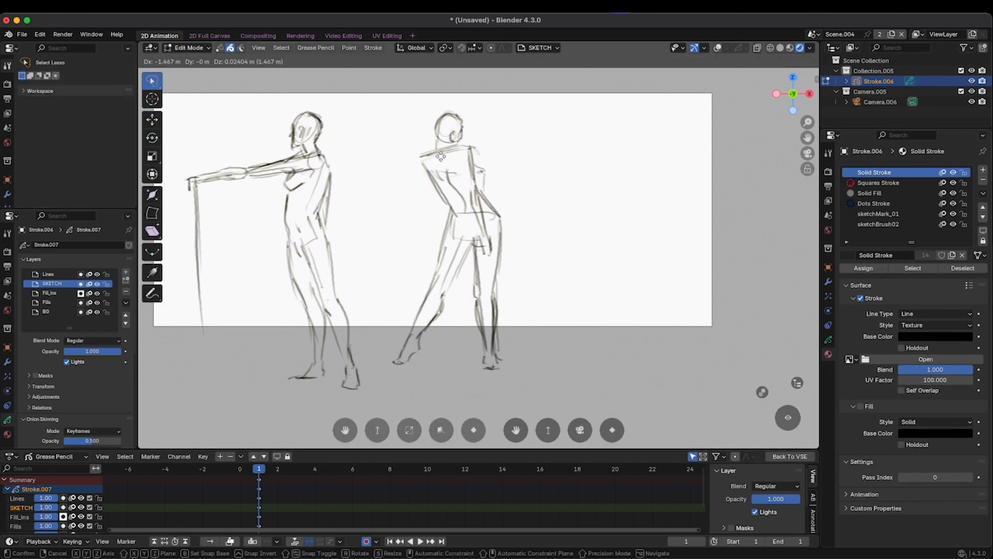
{"action": "left_click", "coordinate": [444, 158]}
{"action": "key", "text": "Tab"}
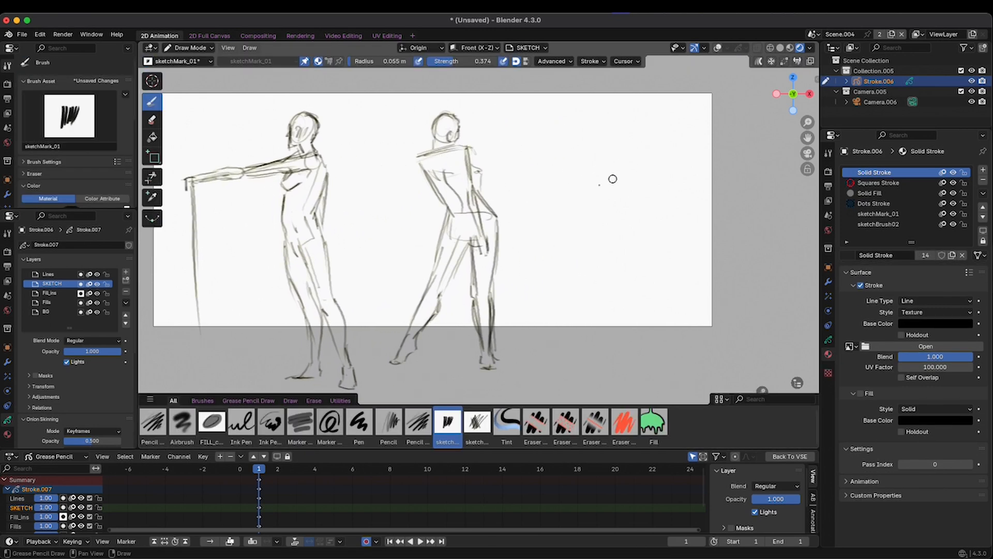
Sketch a third figure's head, shoulders, torso, hip line and first thigh in the free canvas space.
{"action": "mouse_move", "coordinate": [627, 176]}
{"action": "middle_mouse_down"}
{"action": "mouse_move", "coordinate": [638, 171]}
{"action": "mouse_move", "coordinate": [641, 184]}
{"action": "mouse_move", "coordinate": [625, 165]}
{"action": "middle_mouse_up"}
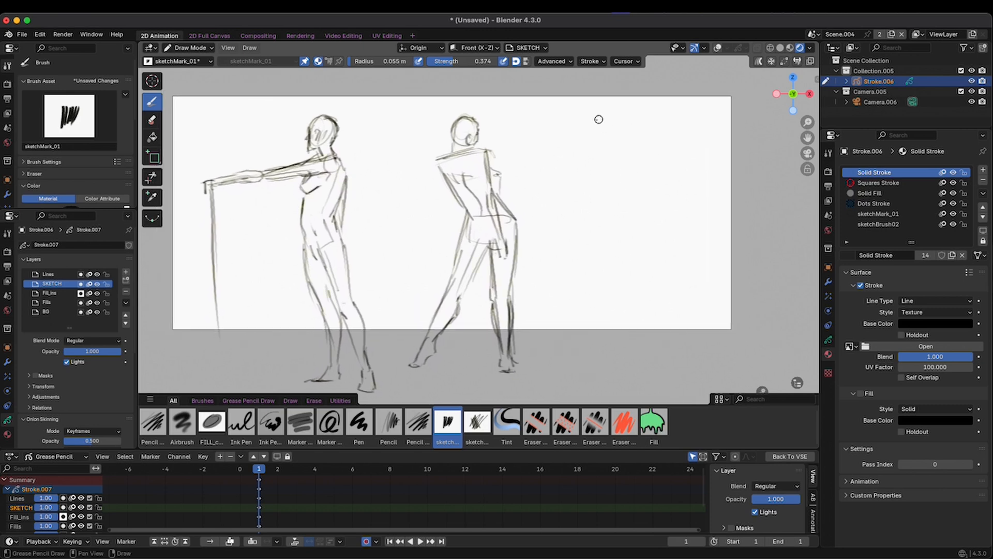
{"action": "left_click_drag", "start_coordinate": [598, 117], "coordinate": [613, 120]}
{"action": "left_click_drag", "start_coordinate": [605, 139], "coordinate": [615, 128]}
{"action": "mouse_move", "coordinate": [581, 153]}
{"action": "left_mouse_down"}
{"action": "mouse_move", "coordinate": [629, 143]}
{"action": "mouse_move", "coordinate": [593, 170]}
{"action": "mouse_move", "coordinate": [634, 161]}
{"action": "mouse_move", "coordinate": [625, 221]}
{"action": "mouse_move", "coordinate": [595, 173]}
{"action": "mouse_move", "coordinate": [617, 224]}
{"action": "mouse_move", "coordinate": [585, 235]}
{"action": "mouse_move", "coordinate": [604, 268]}
{"action": "left_mouse_up"}
{"action": "left_click_drag", "start_coordinate": [586, 222], "coordinate": [590, 273]}
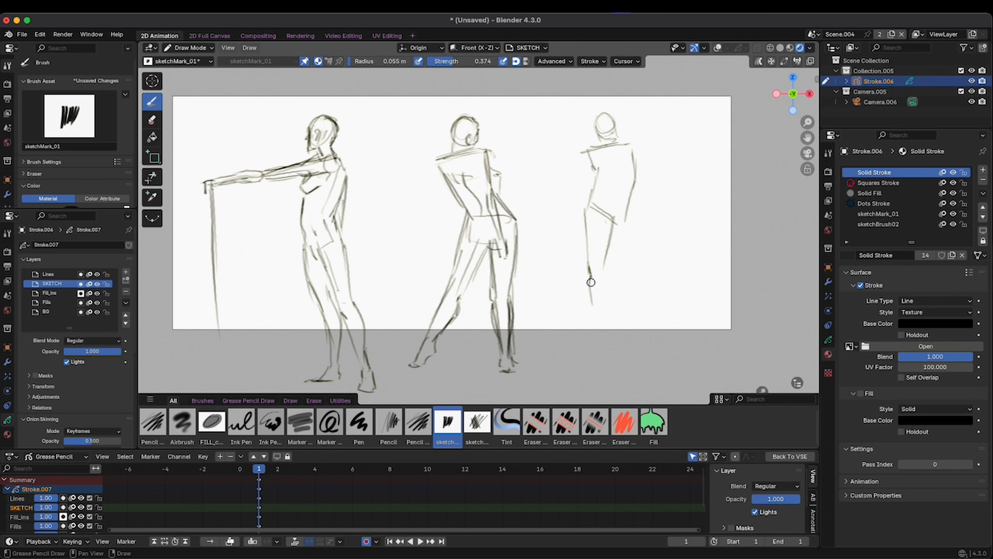
Sketch the third figure's first lower leg and foot, undoing the last unwanted stroke.
{"action": "mouse_move", "coordinate": [591, 275]}
{"action": "left_mouse_down"}
{"action": "mouse_move", "coordinate": [593, 306]}
{"action": "mouse_move", "coordinate": [604, 294]}
{"action": "mouse_move", "coordinate": [586, 295]}
{"action": "mouse_move", "coordinate": [596, 319]}
{"action": "left_mouse_up"}
{"action": "left_click_drag", "start_coordinate": [603, 284], "coordinate": [610, 327]}
{"action": "mouse_move", "coordinate": [603, 281]}
{"action": "left_mouse_down"}
{"action": "mouse_move", "coordinate": [599, 335]}
{"action": "mouse_move", "coordinate": [624, 352]}
{"action": "left_mouse_up"}
{"action": "key", "text": "super+z"}
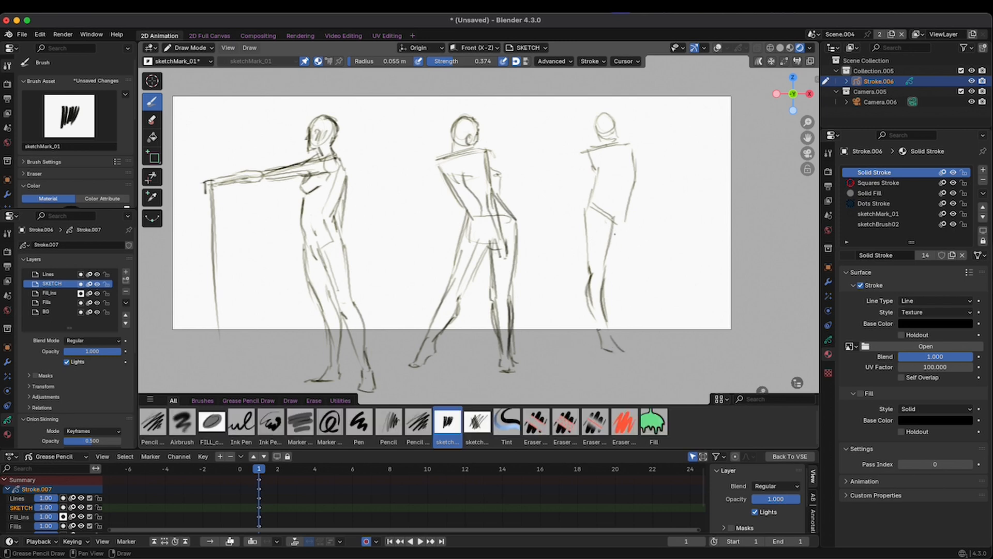
Sketch the third figure's second leg, stretched diagonally outward down to the foot.
{"action": "left_click_drag", "start_coordinate": [615, 232], "coordinate": [632, 261]}
{"action": "left_click_drag", "start_coordinate": [634, 210], "coordinate": [651, 267]}
{"action": "mouse_move", "coordinate": [641, 278]}
{"action": "left_mouse_down"}
{"action": "mouse_move", "coordinate": [654, 305]}
{"action": "mouse_move", "coordinate": [658, 284]}
{"action": "mouse_move", "coordinate": [676, 328]}
{"action": "left_mouse_up"}
{"action": "mouse_move", "coordinate": [643, 282]}
{"action": "left_mouse_down"}
{"action": "mouse_move", "coordinate": [673, 332]}
{"action": "mouse_move", "coordinate": [682, 317]}
{"action": "mouse_move", "coordinate": [693, 341]}
{"action": "left_mouse_up"}
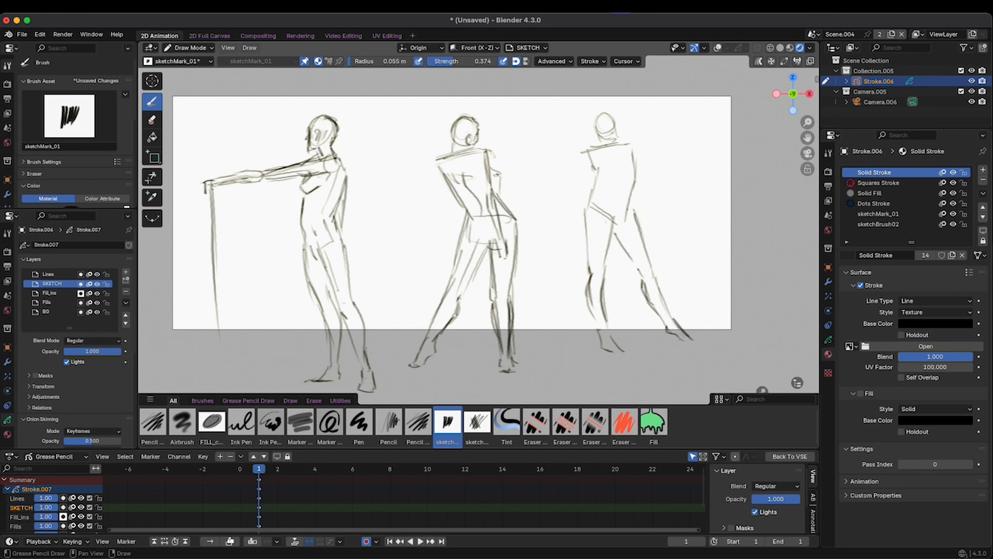
Add chest marks to the third figure and sketch its outstretched arm, with the hand holding a long vertical cane.
{"action": "mouse_move", "coordinate": [628, 210]}
{"action": "left_mouse_down"}
{"action": "mouse_move", "coordinate": [636, 182]}
{"action": "mouse_move", "coordinate": [605, 178]}
{"action": "left_mouse_up"}
{"action": "mouse_move", "coordinate": [672, 150]}
{"action": "left_mouse_down"}
{"action": "mouse_move", "coordinate": [686, 157]}
{"action": "mouse_move", "coordinate": [674, 261]}
{"action": "left_mouse_up"}
{"action": "left_click_drag", "start_coordinate": [678, 167], "coordinate": [672, 343]}
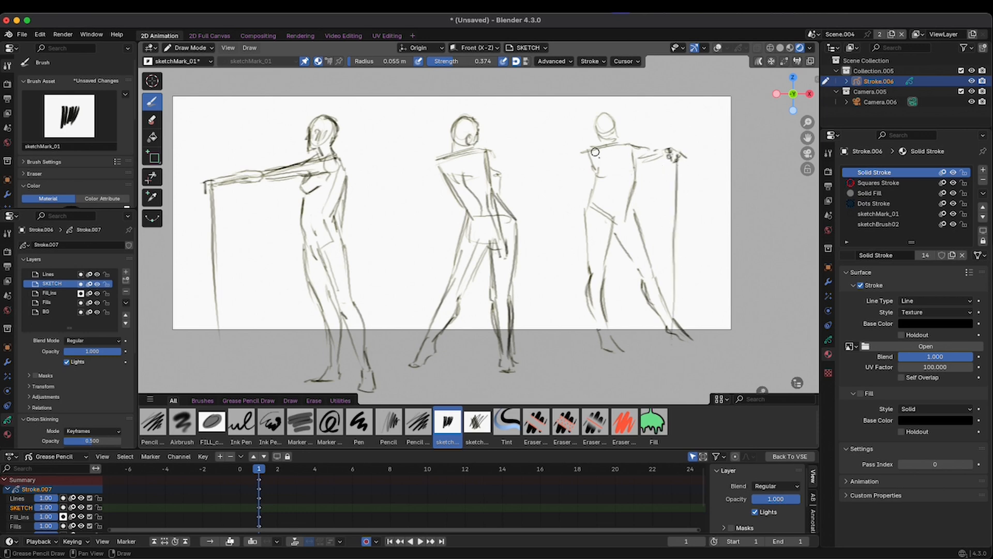
Sketch the third figure's other arm hanging at its side and mark facial features on the head.
{"action": "left_click_drag", "start_coordinate": [585, 151], "coordinate": [581, 174]}
{"action": "left_click_drag", "start_coordinate": [601, 129], "coordinate": [614, 132]}
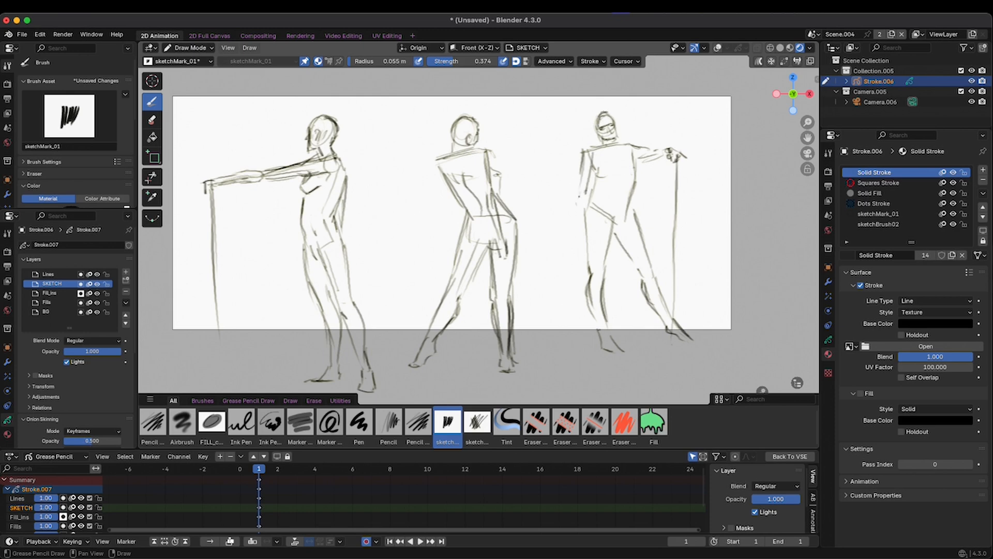
{"action": "left_click_drag", "start_coordinate": [581, 193], "coordinate": [574, 250]}
{"action": "left_click_drag", "start_coordinate": [583, 204], "coordinate": [585, 233]}
Erase the third figure's head and redraw it as a plain oval.
{"action": "left_click", "coordinate": [603, 120], "text": "ctrl"}
{"action": "left_click_drag", "start_coordinate": [604, 130], "coordinate": [604, 124], "text": "ctrl"}
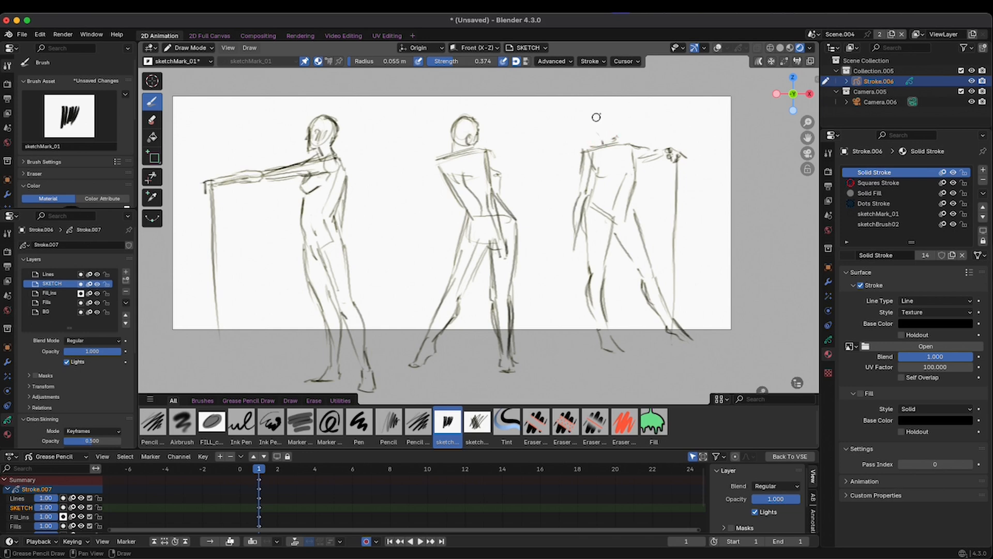
{"action": "left_click_drag", "start_coordinate": [597, 116], "coordinate": [610, 115]}
Switch to the Fills layer with the FILL_colour brush and fill the first figure's head in dark grey.
{"action": "mouse_move", "coordinate": [500, 206]}
{"action": "middle_mouse_down"}
{"action": "mouse_move", "coordinate": [517, 197]}
{"action": "mouse_move", "coordinate": [508, 200]}
{"action": "middle_mouse_up"}
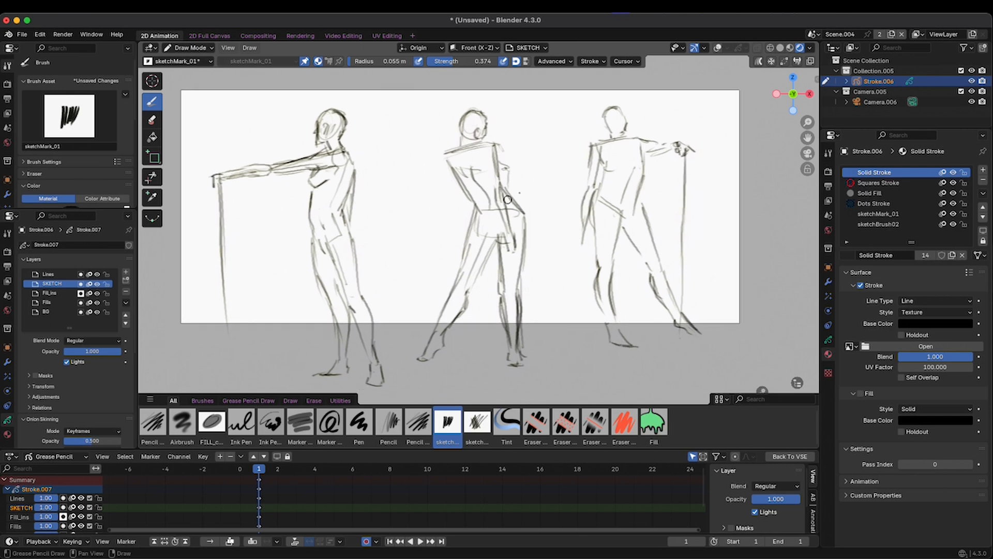
{"action": "left_click", "coordinate": [57, 304]}
{"action": "left_click", "coordinate": [212, 422]}
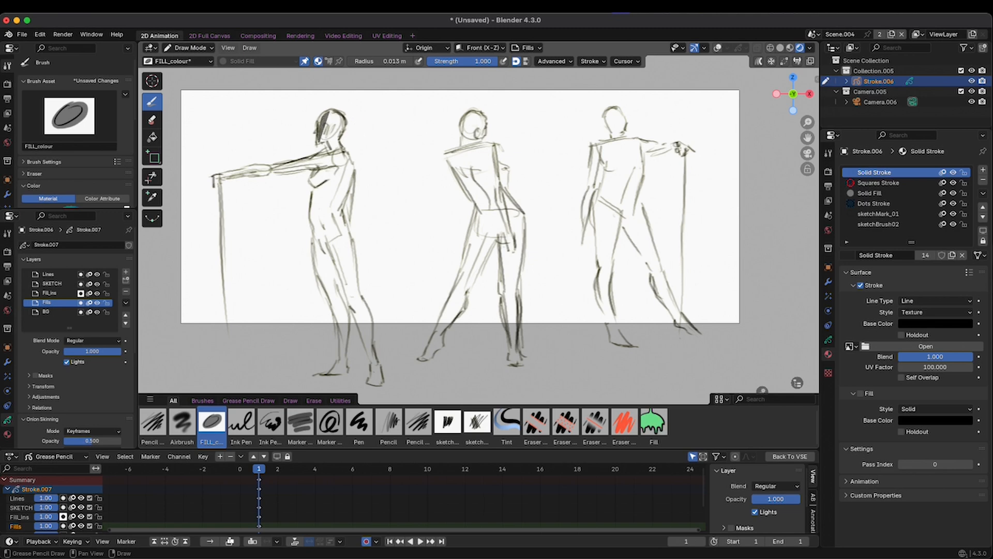
{"action": "left_click_drag", "start_coordinate": [324, 132], "coordinate": [342, 129]}
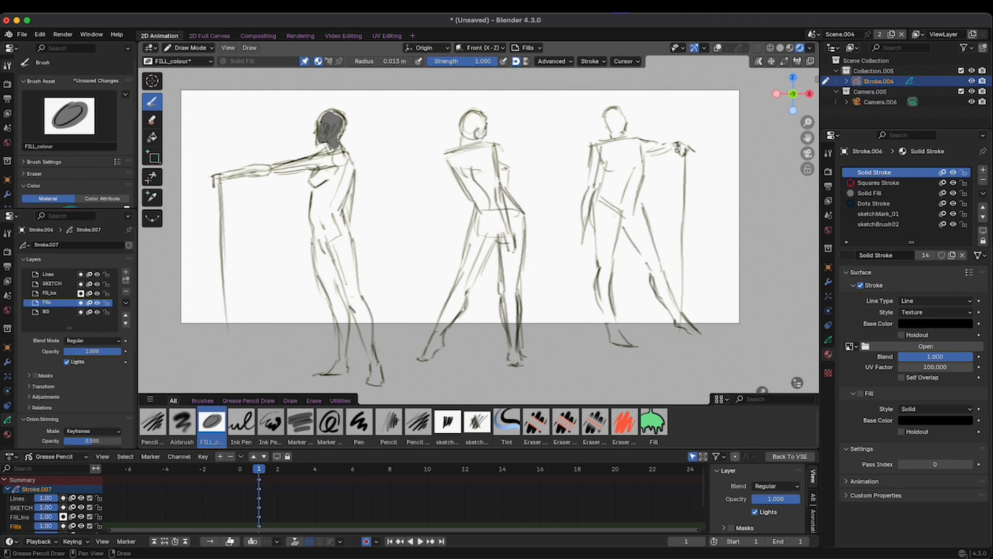
{"action": "left_click_drag", "start_coordinate": [338, 119], "coordinate": [343, 137]}
Fill the first figure's outstretched arm, torso and both legs in dark grey, undoing and redoing the thigh patches.
{"action": "mouse_move", "coordinate": [312, 167]}
{"action": "left_mouse_down"}
{"action": "mouse_move", "coordinate": [348, 153]}
{"action": "mouse_move", "coordinate": [217, 178]}
{"action": "mouse_move", "coordinate": [268, 174]}
{"action": "mouse_move", "coordinate": [320, 227]}
{"action": "mouse_move", "coordinate": [345, 170]}
{"action": "mouse_move", "coordinate": [350, 205]}
{"action": "mouse_move", "coordinate": [319, 261]}
{"action": "mouse_move", "coordinate": [346, 222]}
{"action": "mouse_move", "coordinate": [361, 299]}
{"action": "left_mouse_up"}
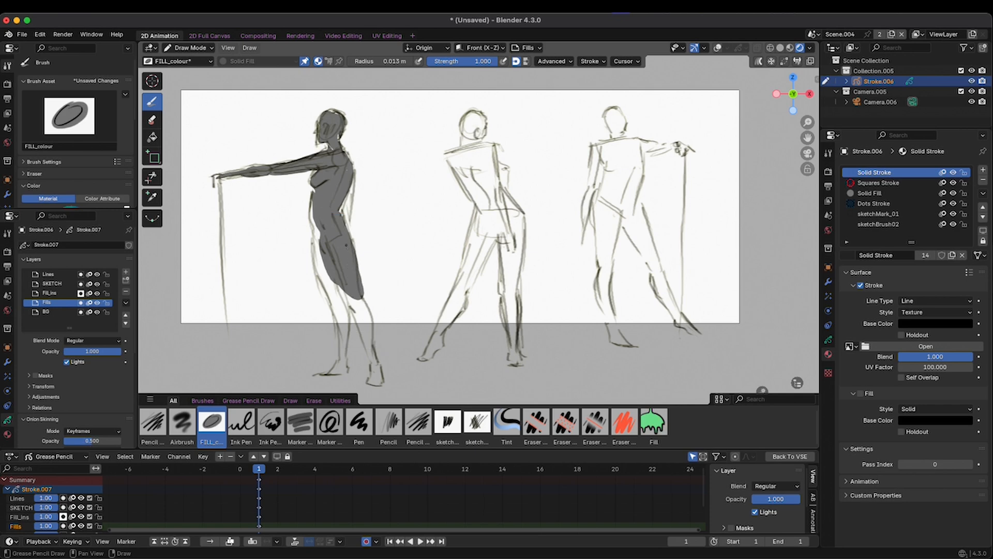
{"action": "key", "text": "super+z"}
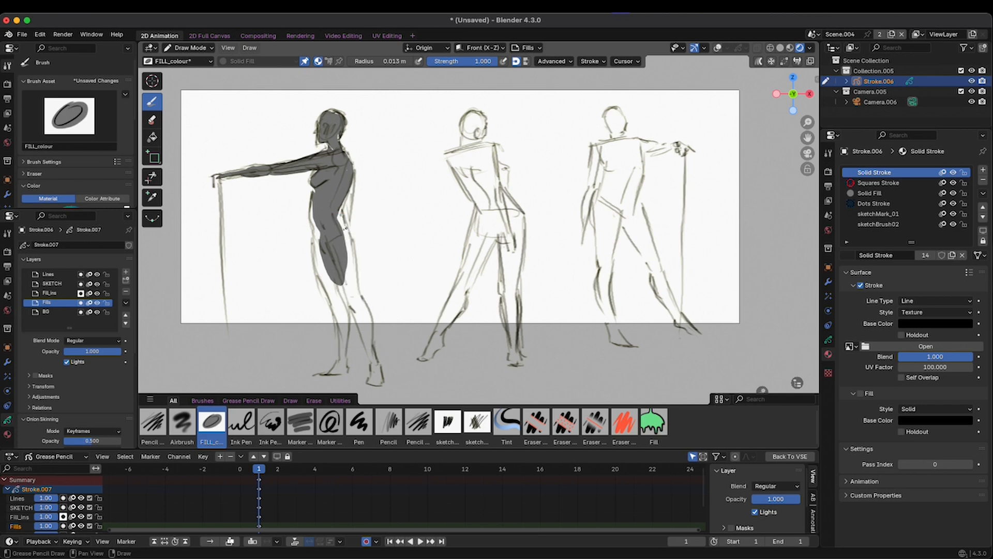
{"action": "left_click_drag", "start_coordinate": [340, 215], "coordinate": [361, 292]}
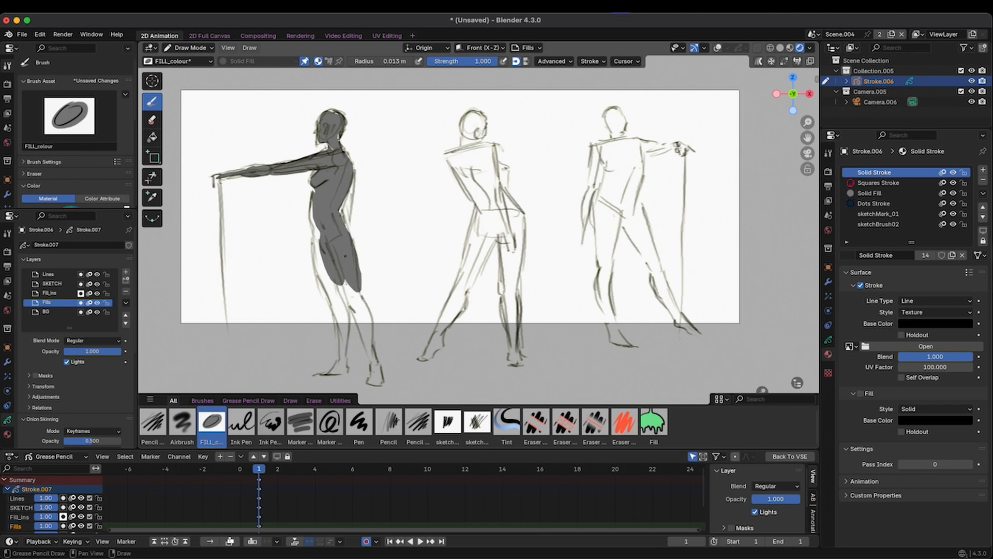
{"action": "key", "text": "super+z"}
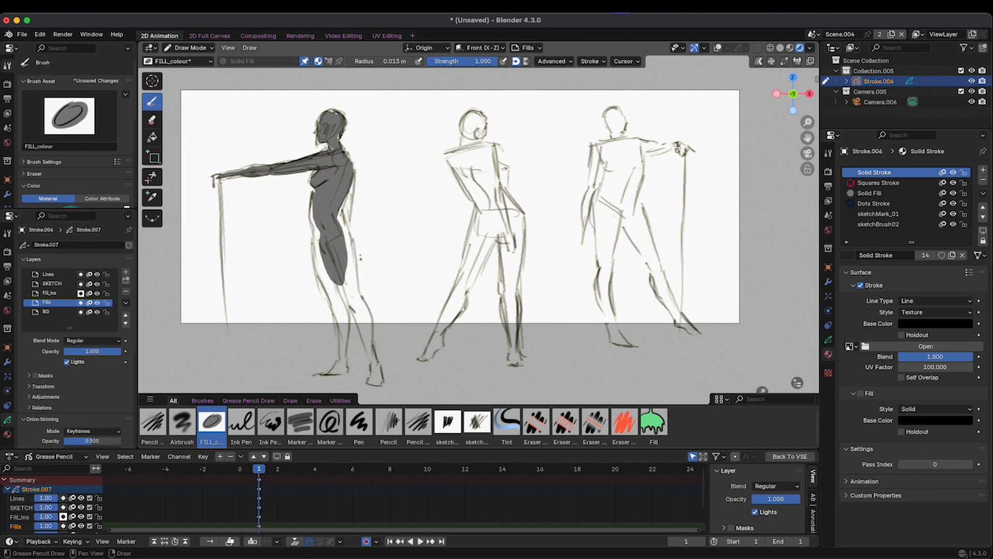
{"action": "mouse_move", "coordinate": [342, 217]}
{"action": "left_mouse_down"}
{"action": "mouse_move", "coordinate": [376, 383]}
{"action": "mouse_move", "coordinate": [339, 285]}
{"action": "mouse_move", "coordinate": [347, 359]}
{"action": "mouse_move", "coordinate": [332, 371]}
{"action": "mouse_move", "coordinate": [342, 334]}
{"action": "mouse_move", "coordinate": [311, 214]}
{"action": "mouse_move", "coordinate": [316, 237]}
{"action": "left_mouse_up"}
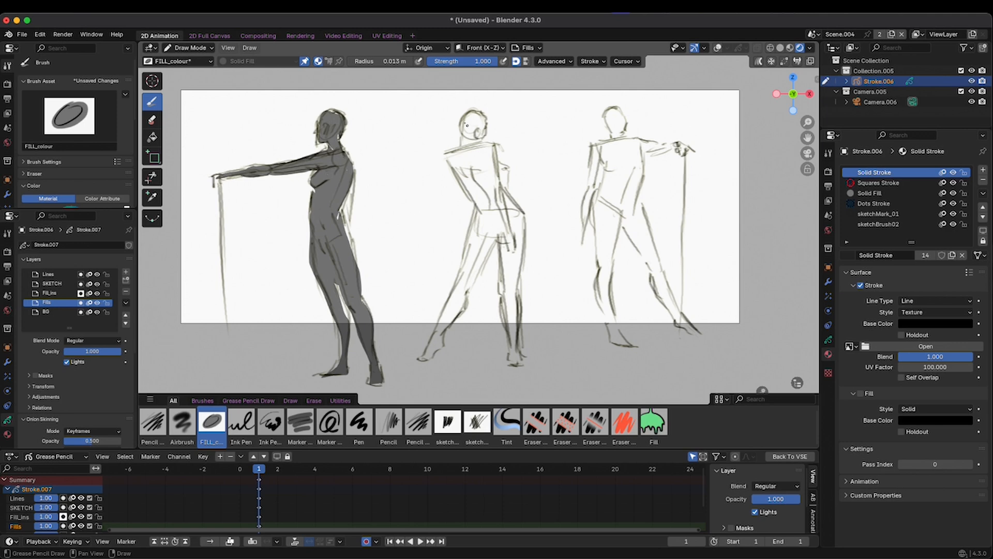
Fill the second figure's head, neck, torso, arm, hips and both legs in dark grey.
{"action": "mouse_move", "coordinate": [463, 131]}
{"action": "left_mouse_down"}
{"action": "mouse_move", "coordinate": [477, 115]}
{"action": "mouse_move", "coordinate": [473, 139]}
{"action": "mouse_move", "coordinate": [486, 178]}
{"action": "mouse_move", "coordinate": [494, 148]}
{"action": "mouse_move", "coordinate": [503, 199]}
{"action": "left_mouse_up"}
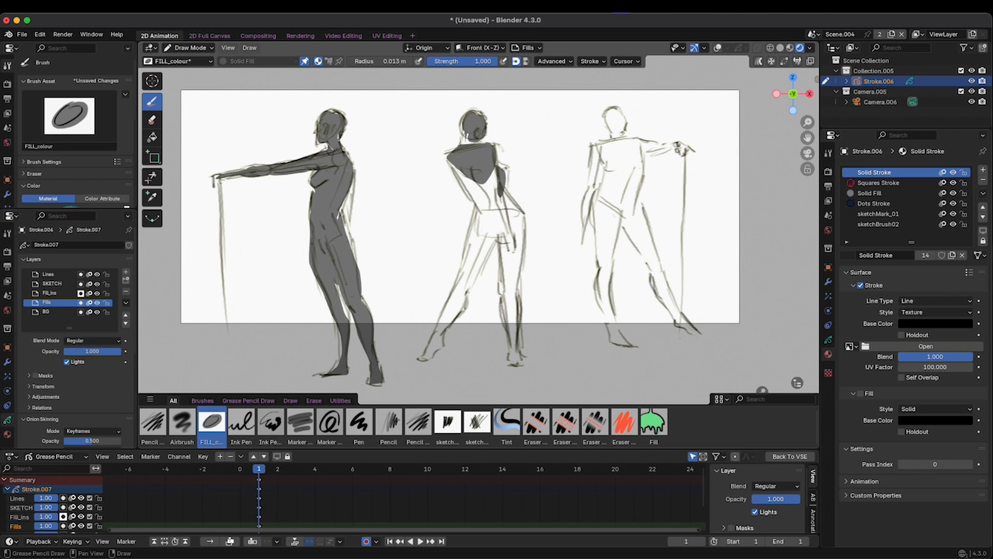
{"action": "left_click_drag", "start_coordinate": [501, 165], "coordinate": [500, 209]}
{"action": "mouse_move", "coordinate": [451, 165]}
{"action": "left_mouse_down"}
{"action": "mouse_move", "coordinate": [498, 208]}
{"action": "mouse_move", "coordinate": [495, 168]}
{"action": "left_mouse_up"}
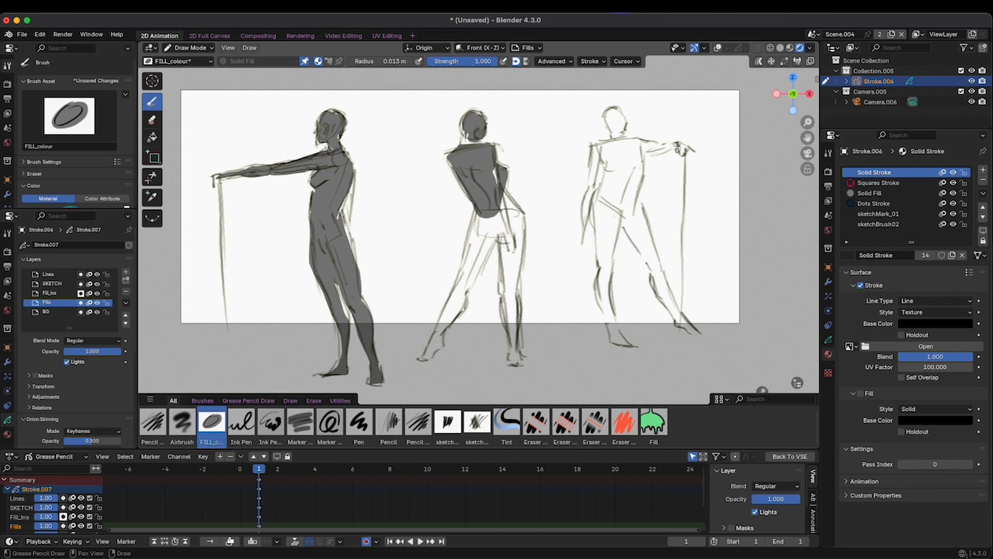
{"action": "mouse_move", "coordinate": [494, 214]}
{"action": "left_mouse_down"}
{"action": "mouse_move", "coordinate": [508, 217]}
{"action": "mouse_move", "coordinate": [515, 252]}
{"action": "mouse_move", "coordinate": [500, 213]}
{"action": "left_mouse_up"}
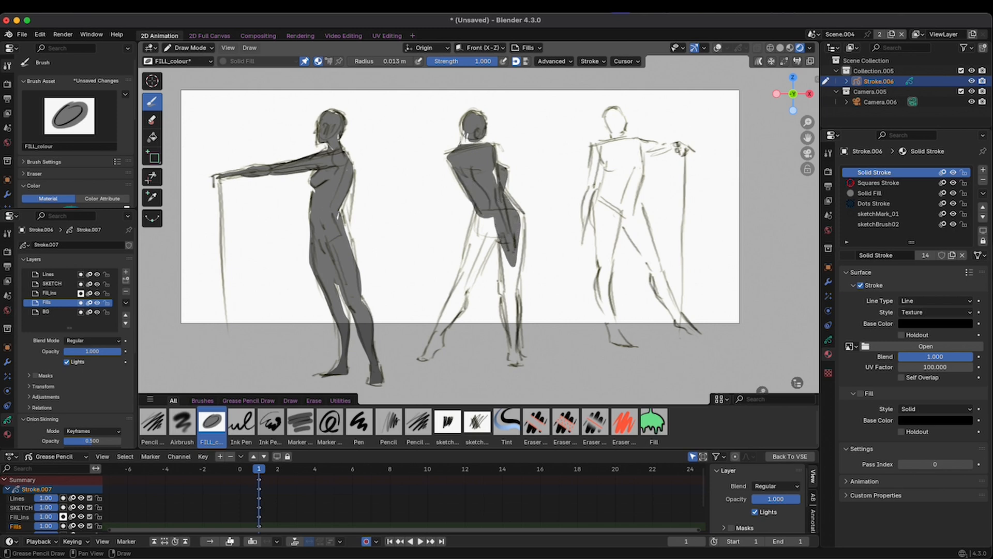
{"action": "mouse_move", "coordinate": [503, 258]}
{"action": "left_mouse_down"}
{"action": "mouse_move", "coordinate": [508, 356]}
{"action": "mouse_move", "coordinate": [523, 364]}
{"action": "mouse_move", "coordinate": [512, 256]}
{"action": "left_mouse_up"}
{"action": "mouse_move", "coordinate": [517, 345]}
{"action": "left_mouse_down"}
{"action": "mouse_move", "coordinate": [521, 234]}
{"action": "mouse_move", "coordinate": [424, 360]}
{"action": "mouse_move", "coordinate": [490, 217]}
{"action": "left_mouse_up"}
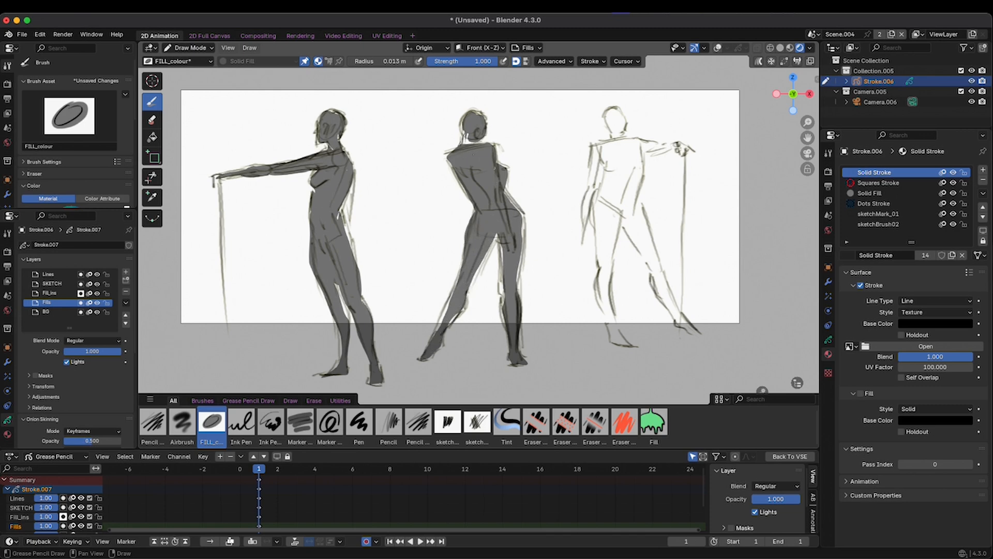
{"action": "left_click_drag", "start_coordinate": [474, 154], "coordinate": [476, 132]}
Fill the third figure's head, torso, legs, hanging arm and outstretched arm in dark grey.
{"action": "mouse_move", "coordinate": [608, 111]}
{"action": "left_mouse_down"}
{"action": "mouse_move", "coordinate": [613, 139]}
{"action": "mouse_move", "coordinate": [623, 117]}
{"action": "left_mouse_up"}
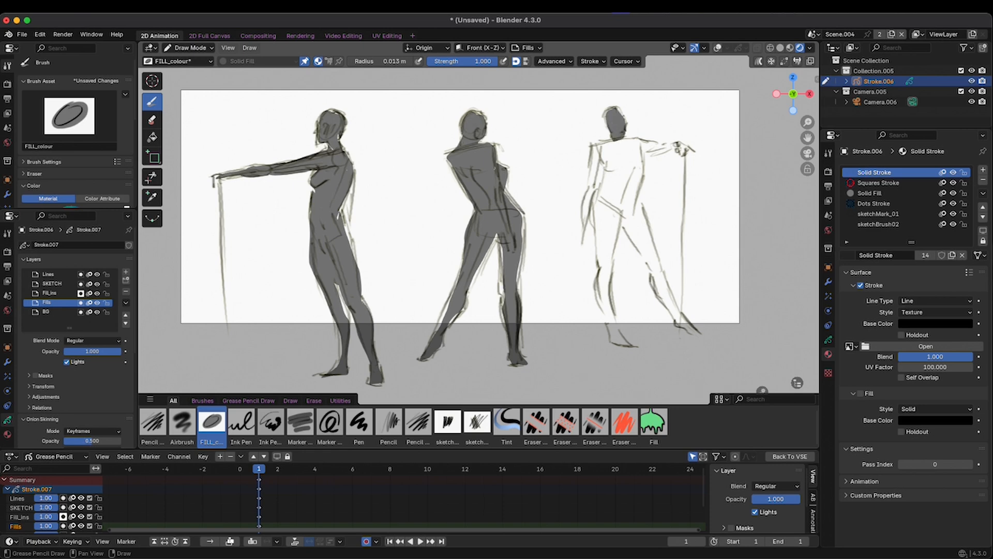
{"action": "mouse_move", "coordinate": [595, 149]}
{"action": "left_mouse_down"}
{"action": "mouse_move", "coordinate": [634, 150]}
{"action": "mouse_move", "coordinate": [611, 142]}
{"action": "mouse_move", "coordinate": [619, 144]}
{"action": "mouse_move", "coordinate": [590, 194]}
{"action": "mouse_move", "coordinate": [584, 234]}
{"action": "mouse_move", "coordinate": [598, 178]}
{"action": "mouse_move", "coordinate": [595, 230]}
{"action": "left_mouse_up"}
{"action": "mouse_move", "coordinate": [595, 192]}
{"action": "left_mouse_down"}
{"action": "mouse_move", "coordinate": [600, 275]}
{"action": "mouse_move", "coordinate": [621, 184]}
{"action": "left_mouse_up"}
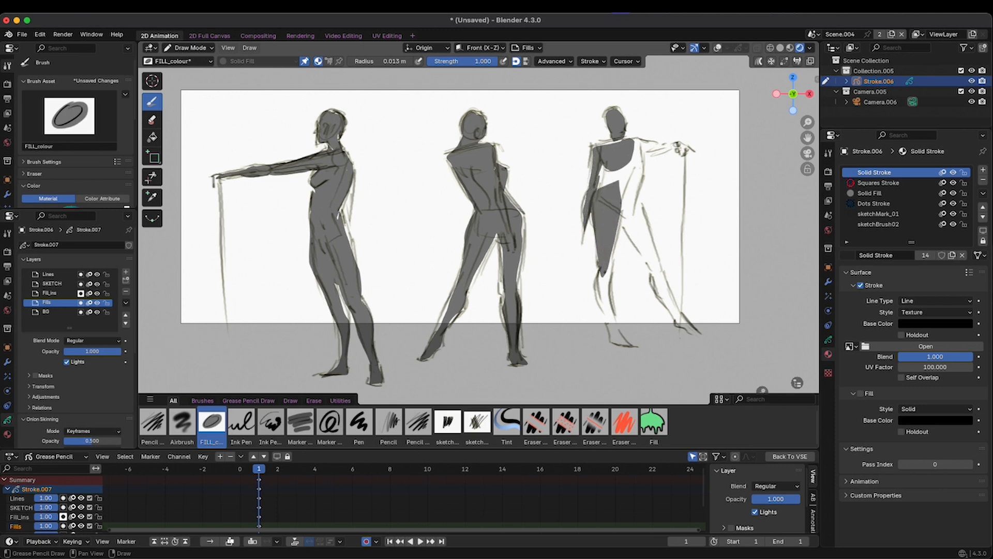
{"action": "mouse_move", "coordinate": [595, 269]}
{"action": "left_mouse_down"}
{"action": "mouse_move", "coordinate": [603, 333]}
{"action": "mouse_move", "coordinate": [625, 348]}
{"action": "mouse_move", "coordinate": [615, 243]}
{"action": "mouse_move", "coordinate": [679, 327]}
{"action": "mouse_move", "coordinate": [698, 337]}
{"action": "mouse_move", "coordinate": [629, 217]}
{"action": "mouse_move", "coordinate": [656, 268]}
{"action": "left_mouse_up"}
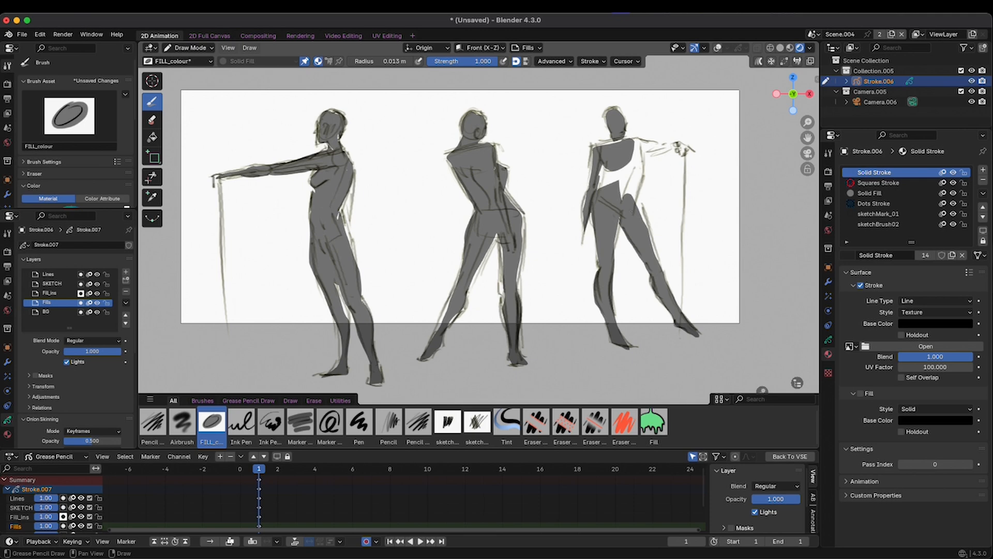
{"action": "mouse_move", "coordinate": [632, 211]}
{"action": "left_mouse_down"}
{"action": "mouse_move", "coordinate": [640, 151]}
{"action": "mouse_move", "coordinate": [610, 167]}
{"action": "mouse_move", "coordinate": [602, 188]}
{"action": "left_mouse_up"}
{"action": "left_click_drag", "start_coordinate": [635, 141], "coordinate": [637, 191]}
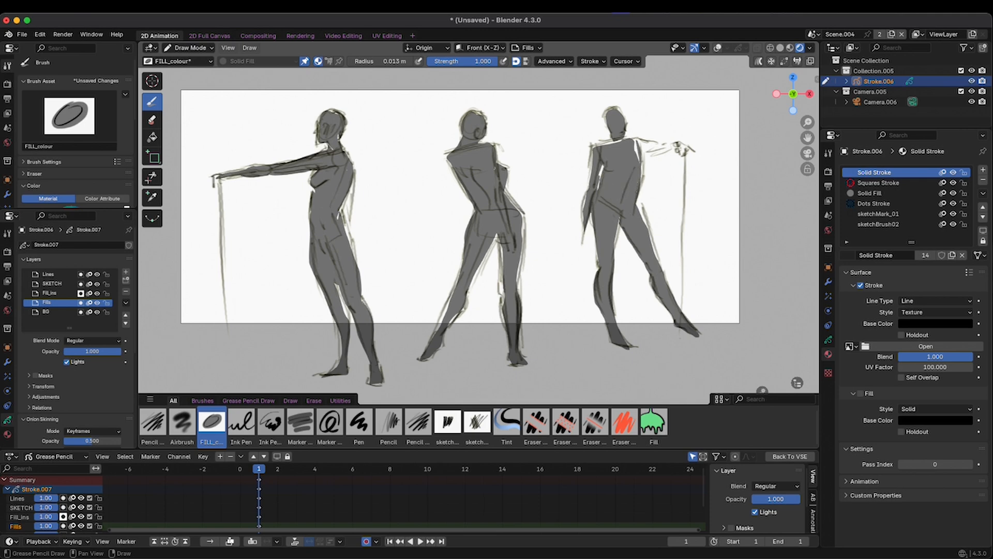
{"action": "left_click_drag", "start_coordinate": [639, 142], "coordinate": [666, 144]}
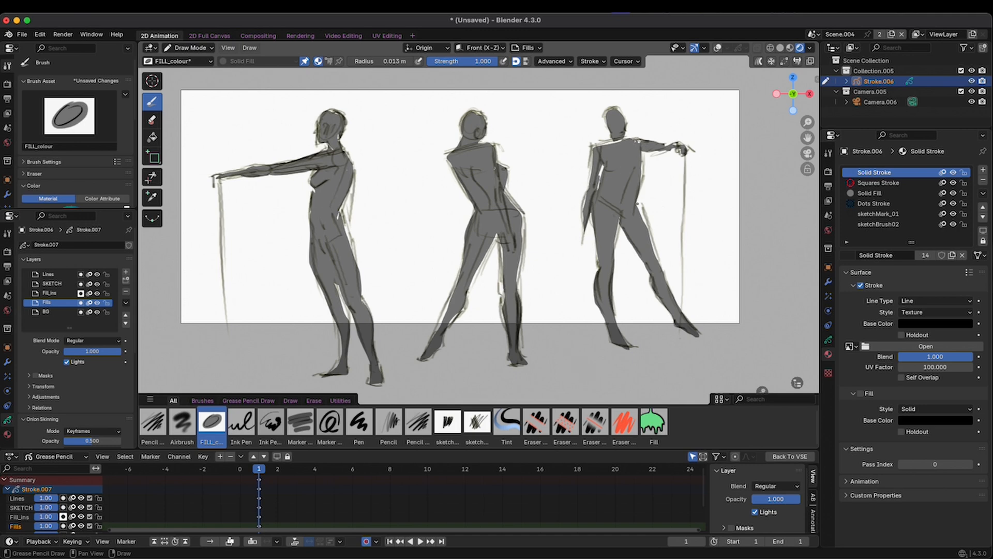
On the Fill_ins layer, use a black colour attribute to fill shadow patches under the third figure's chin and along its armpits.
{"action": "left_click", "coordinate": [49, 293]}
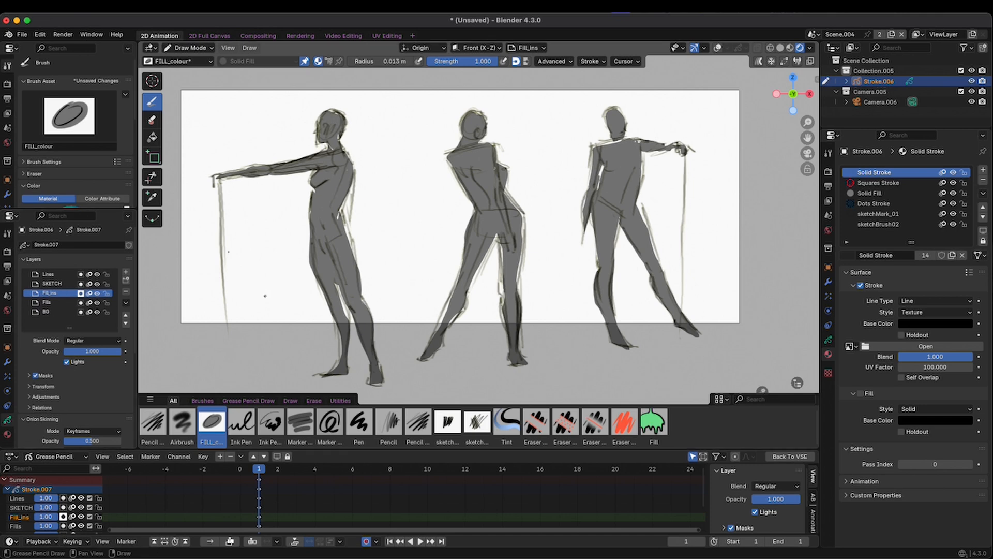
{"action": "left_click", "coordinate": [329, 61]}
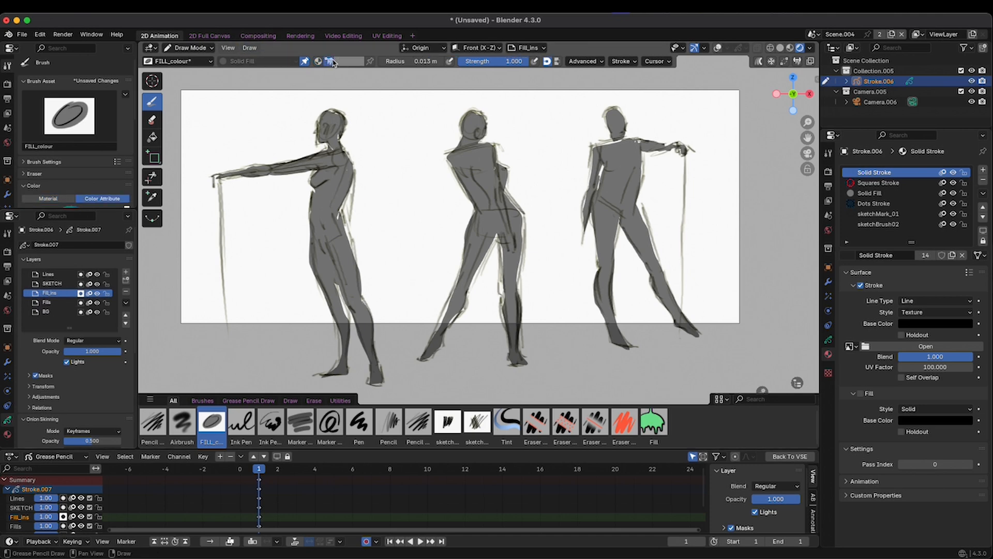
{"action": "left_click", "coordinate": [346, 61]}
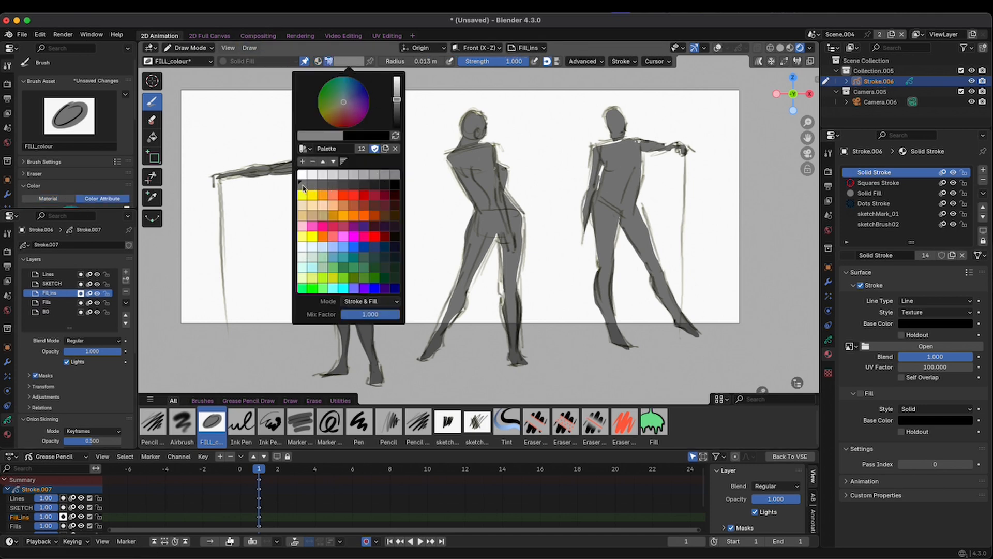
{"action": "left_click", "coordinate": [377, 184]}
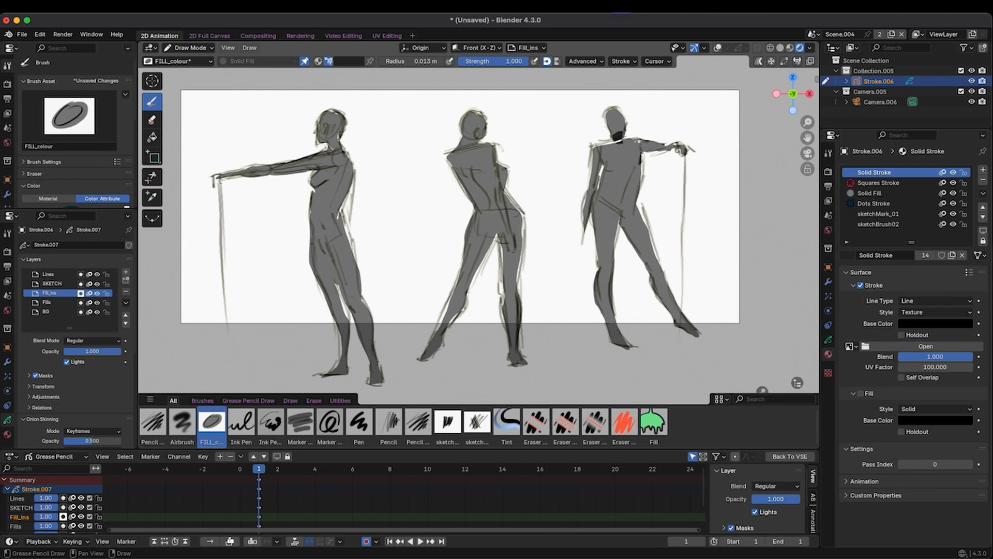
{"action": "left_click_drag", "start_coordinate": [604, 158], "coordinate": [598, 187]}
Switch to the sketchMark_01 brush in very dark grey with a 0.1 m radius and shade the third figure's chest and face.
{"action": "left_click", "coordinate": [448, 422]}
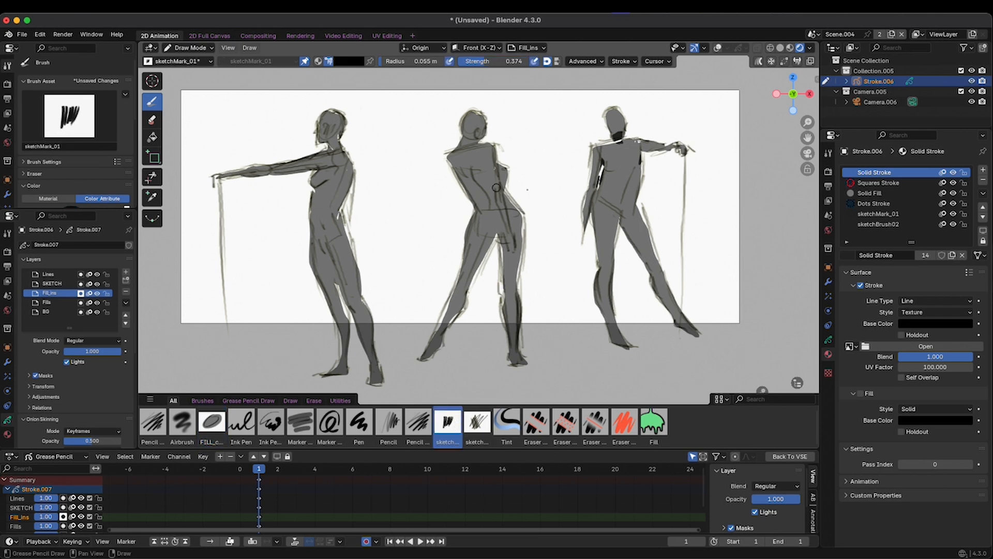
{"action": "left_click", "coordinate": [352, 61]}
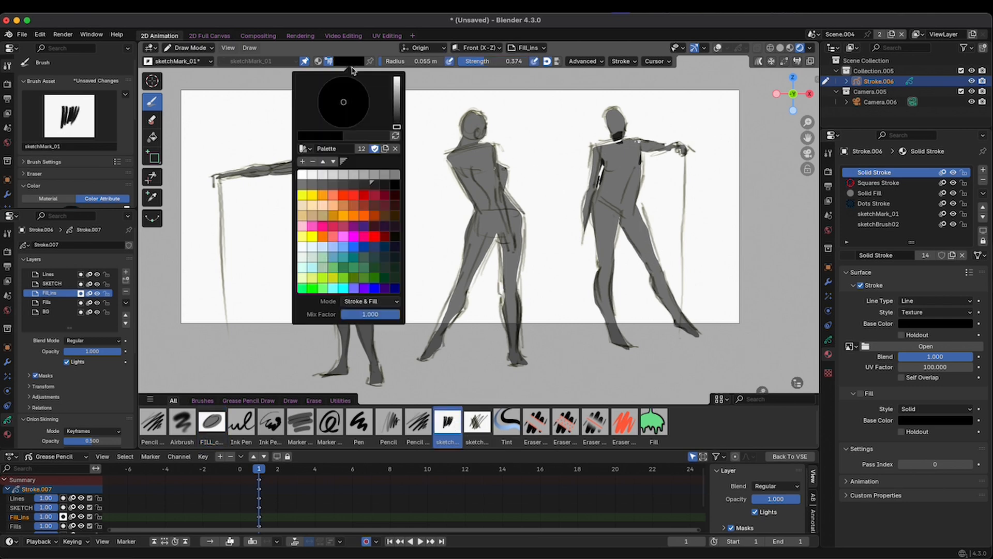
{"action": "left_click", "coordinate": [363, 184]}
{"action": "key", "text": "f"}
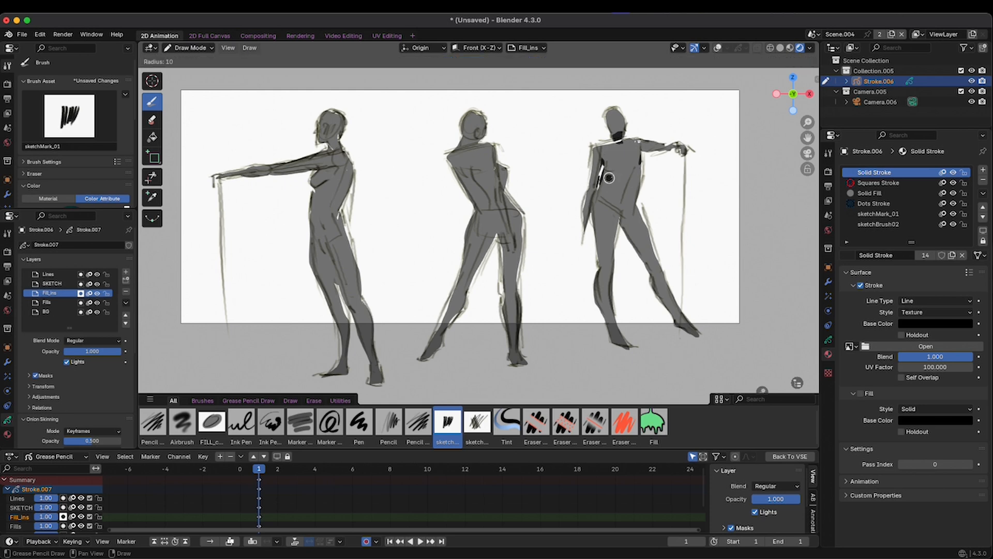
{"action": "left_click", "coordinate": [612, 177]}
{"action": "left_click_drag", "start_coordinate": [609, 170], "coordinate": [617, 172]}
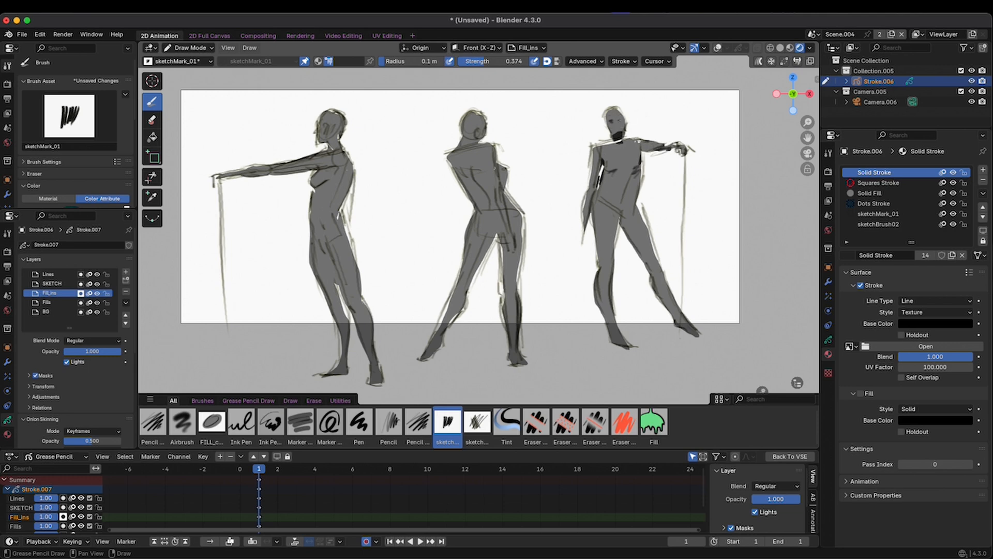
{"action": "left_click_drag", "start_coordinate": [620, 123], "coordinate": [618, 130]}
Hatch shadows on the third figure's legs, hips, side of the torso and outstretched arm.
{"action": "mouse_move", "coordinate": [637, 216]}
{"action": "left_mouse_down"}
{"action": "mouse_move", "coordinate": [626, 227]}
{"action": "mouse_move", "coordinate": [672, 306]}
{"action": "left_mouse_up"}
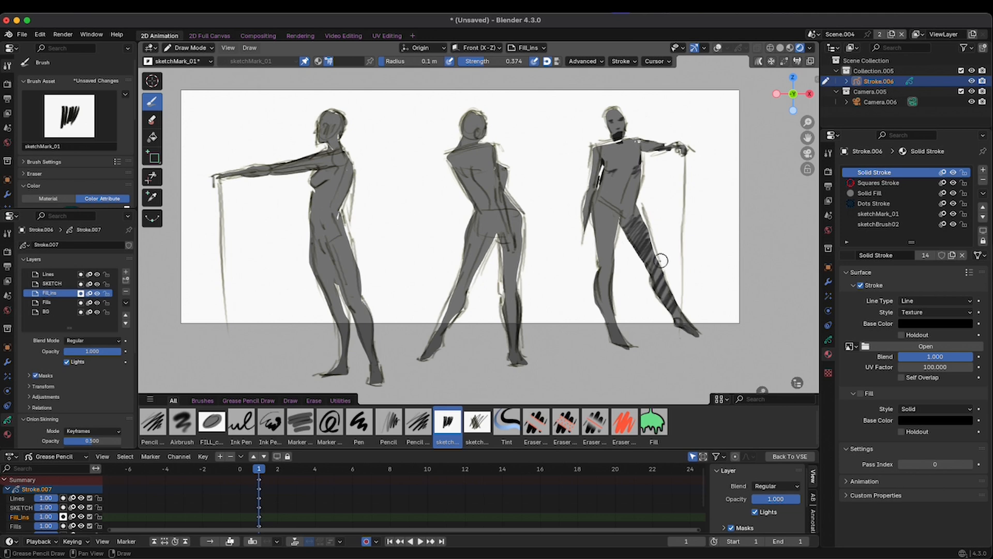
{"action": "left_click_drag", "start_coordinate": [618, 216], "coordinate": [610, 317]}
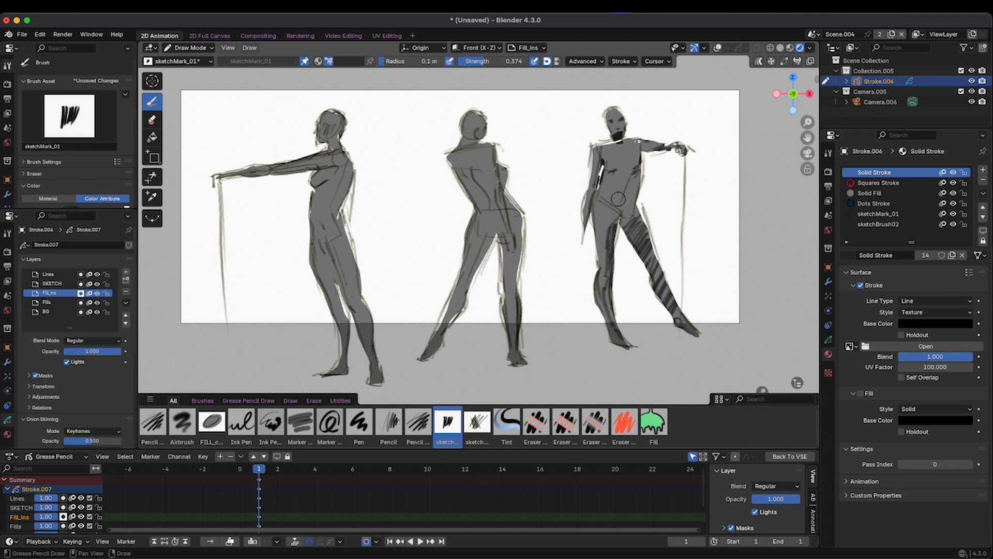
{"action": "left_click_drag", "start_coordinate": [636, 188], "coordinate": [626, 216]}
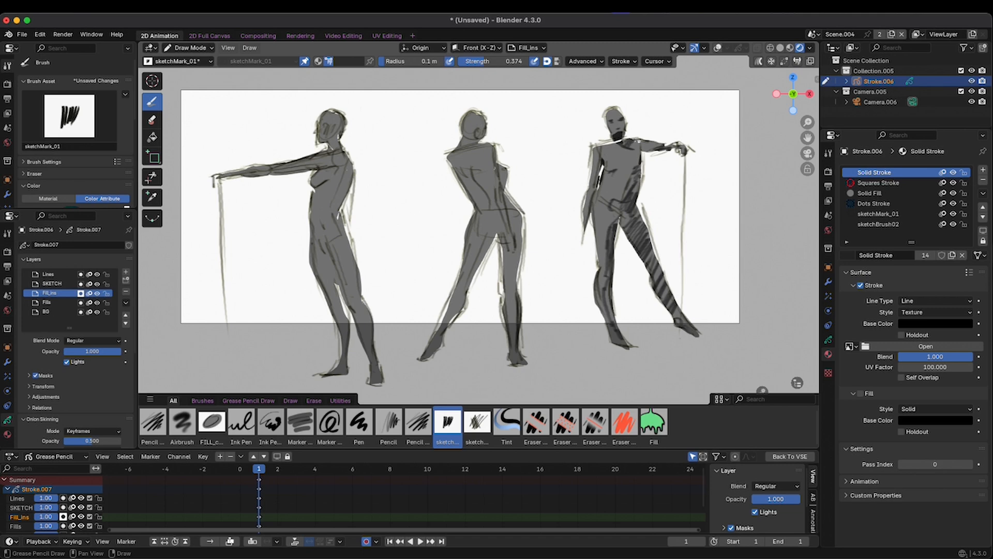
{"action": "left_click_drag", "start_coordinate": [655, 141], "coordinate": [600, 168]}
Shade the second figure's head, back and the inner side of its outstretched leg.
{"action": "left_click_drag", "start_coordinate": [484, 121], "coordinate": [475, 138]}
{"action": "left_click_drag", "start_coordinate": [460, 167], "coordinate": [481, 204]}
{"action": "left_click_drag", "start_coordinate": [462, 169], "coordinate": [480, 202]}
{"action": "mouse_move", "coordinate": [474, 168]}
{"action": "left_mouse_down"}
{"action": "mouse_move", "coordinate": [498, 212]}
{"action": "mouse_move", "coordinate": [479, 211]}
{"action": "mouse_move", "coordinate": [488, 229]}
{"action": "mouse_move", "coordinate": [461, 302]}
{"action": "left_mouse_up"}
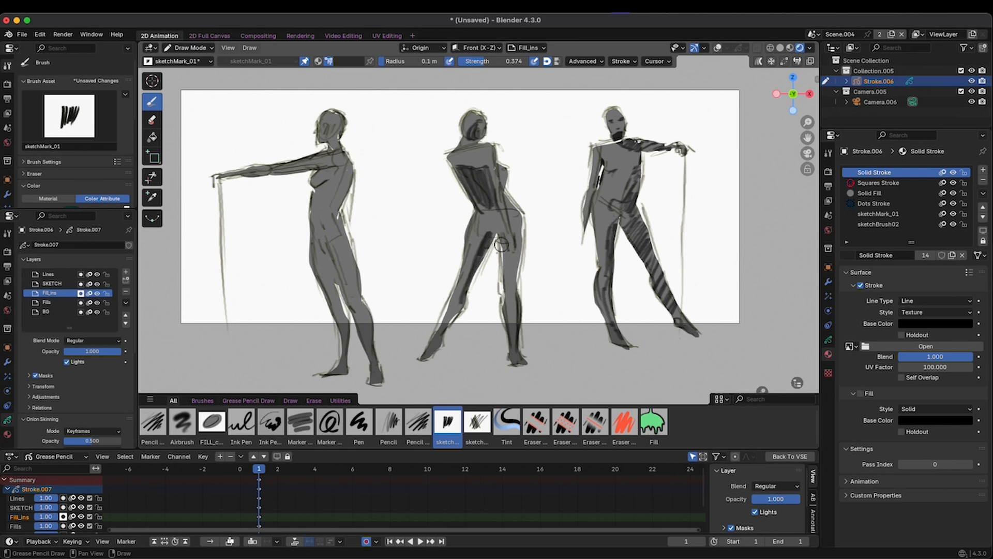
Shade the second figure's straight supporting leg from the buttock down past the knee, including beside the hand.
{"action": "left_click_drag", "start_coordinate": [504, 242], "coordinate": [509, 291]}
{"action": "mouse_move", "coordinate": [513, 251]}
{"action": "left_mouse_down"}
{"action": "mouse_move", "coordinate": [512, 284]}
{"action": "mouse_move", "coordinate": [516, 271]}
{"action": "left_mouse_up"}
{"action": "left_click_drag", "start_coordinate": [519, 229], "coordinate": [519, 251]}
{"action": "left_click_drag", "start_coordinate": [500, 235], "coordinate": [505, 242]}
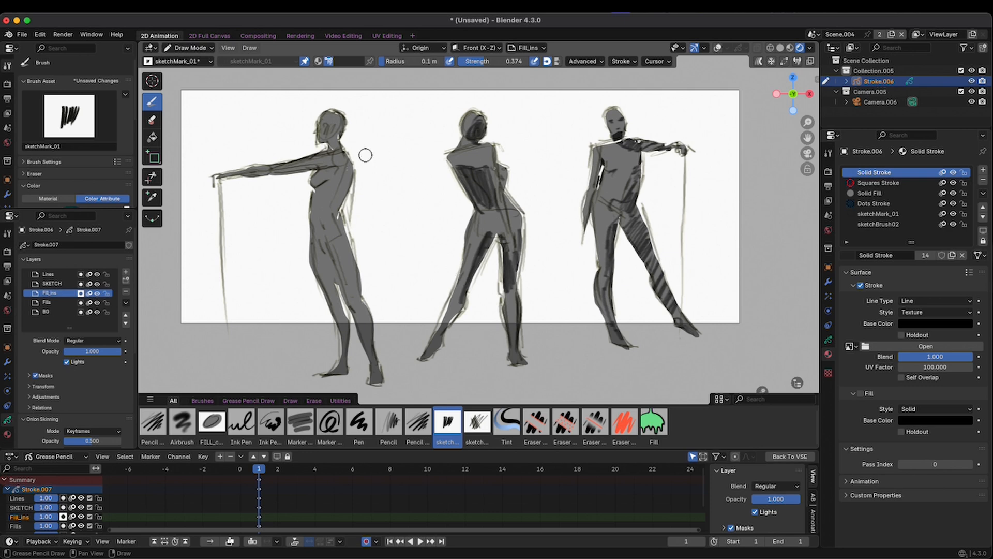
Hatch shadows on the first figure's torso, face, neck, hips and legs.
{"action": "mouse_move", "coordinate": [321, 169]}
{"action": "left_mouse_down"}
{"action": "mouse_move", "coordinate": [317, 181]}
{"action": "mouse_move", "coordinate": [331, 173]}
{"action": "mouse_move", "coordinate": [320, 209]}
{"action": "mouse_move", "coordinate": [332, 231]}
{"action": "mouse_move", "coordinate": [342, 184]}
{"action": "left_mouse_up"}
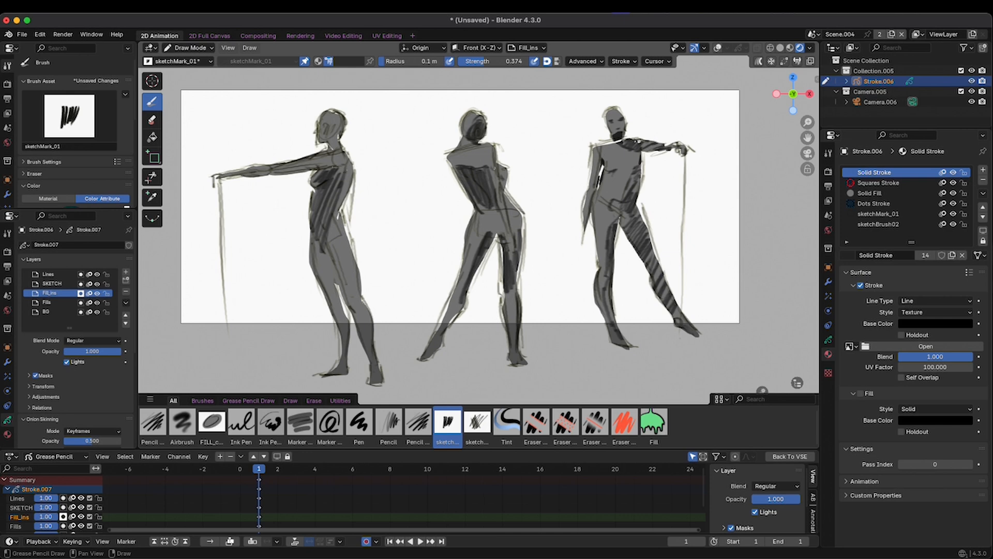
{"action": "mouse_move", "coordinate": [326, 131]}
{"action": "left_mouse_down"}
{"action": "mouse_move", "coordinate": [341, 141]}
{"action": "mouse_move", "coordinate": [337, 124]}
{"action": "mouse_move", "coordinate": [325, 138]}
{"action": "left_mouse_up"}
{"action": "left_click_drag", "start_coordinate": [323, 230], "coordinate": [342, 310]}
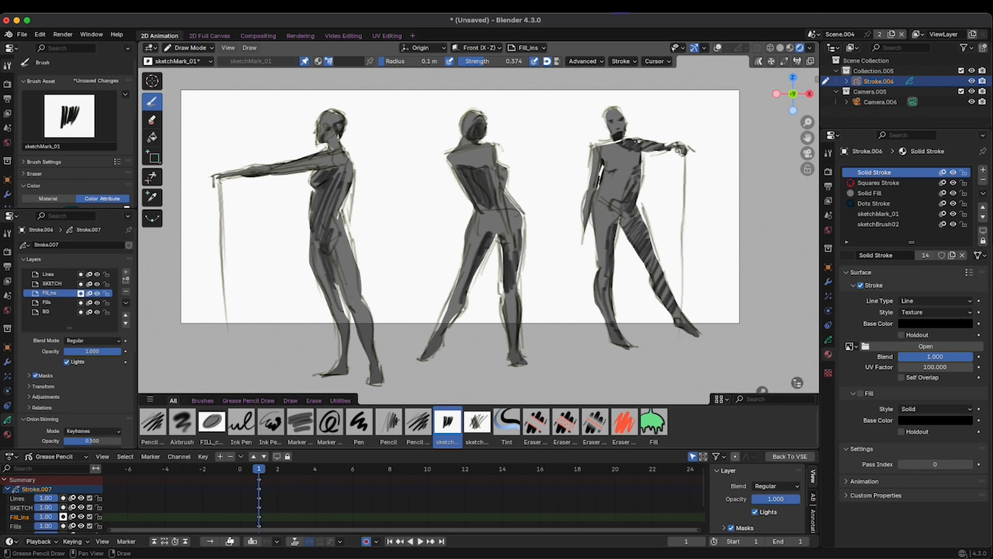
{"action": "left_click_drag", "start_coordinate": [347, 202], "coordinate": [346, 169]}
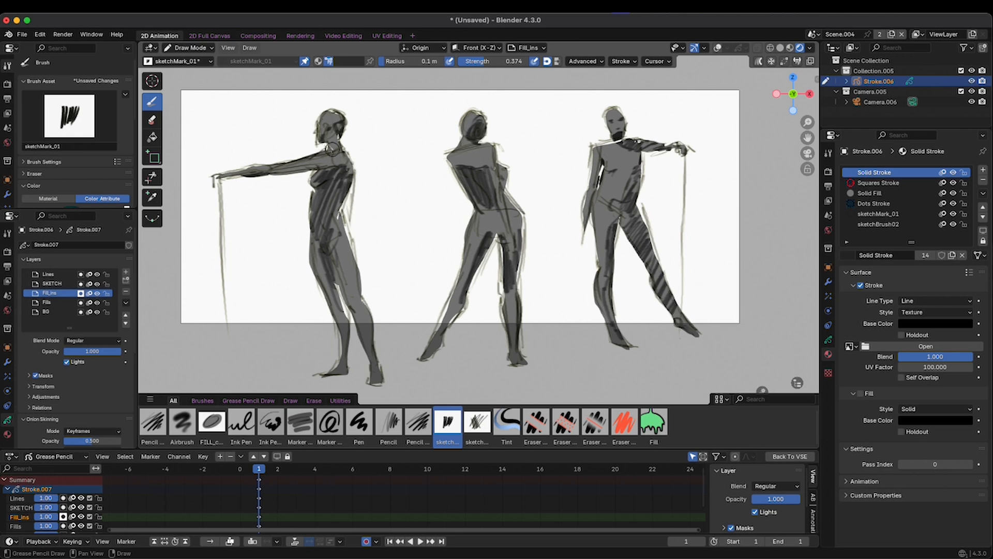